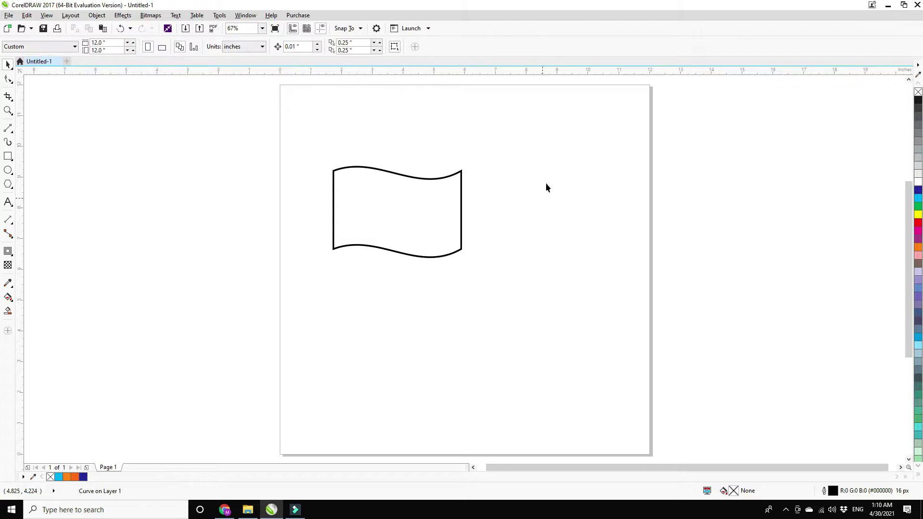
Skew the wavy flag shape vertically by 30 degrees so its right side rises
drag(617, 214, 255, 277)
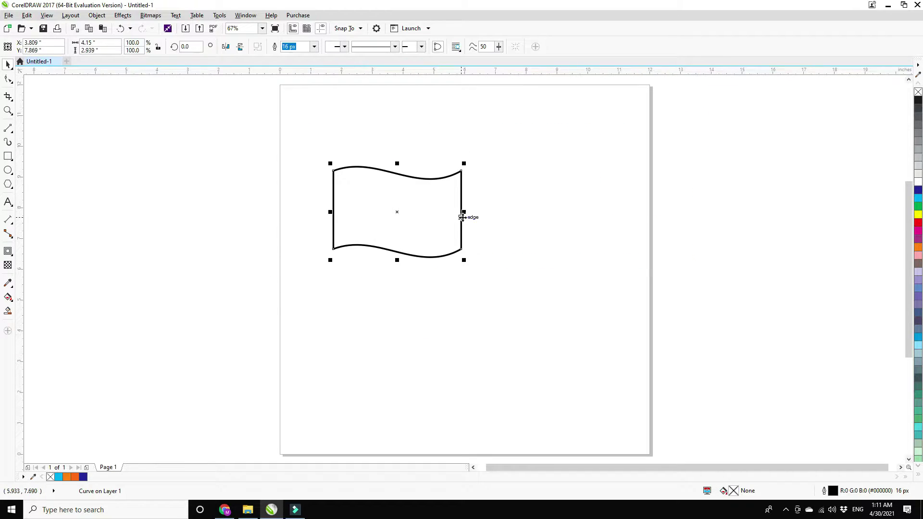
click(462, 217)
drag(463, 212, 466, 151)
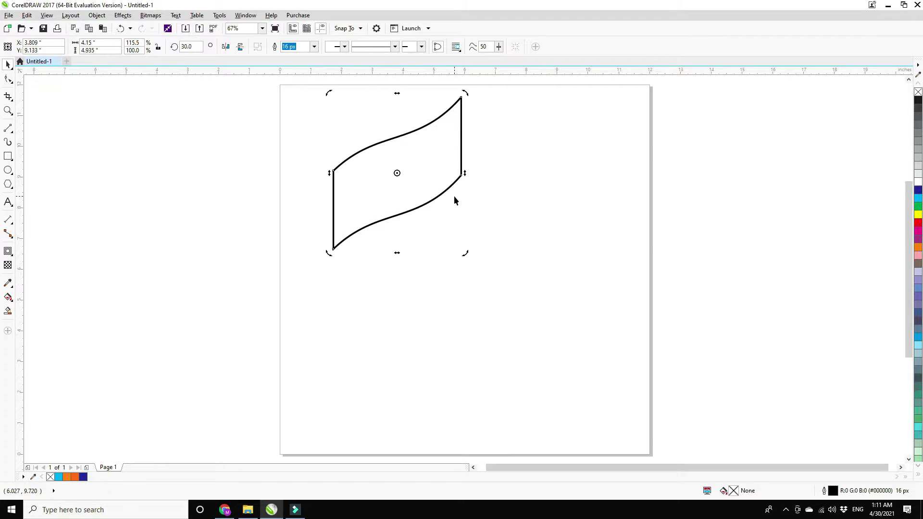
Mirror a copy of the skewed shape to its right side and narrow the pair to about 6.87 inches wide
click(346, 182)
drag(330, 173, 500, 178)
shift+click(408, 178)
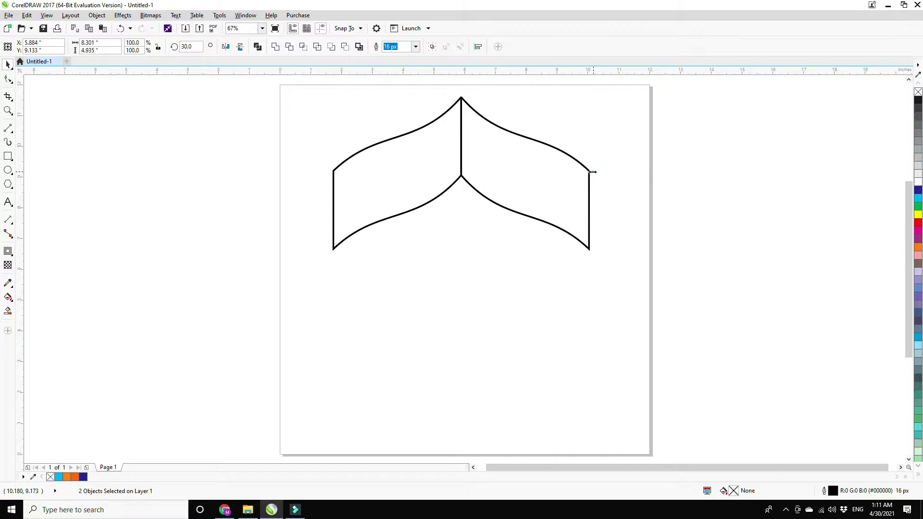
drag(592, 172, 570, 175)
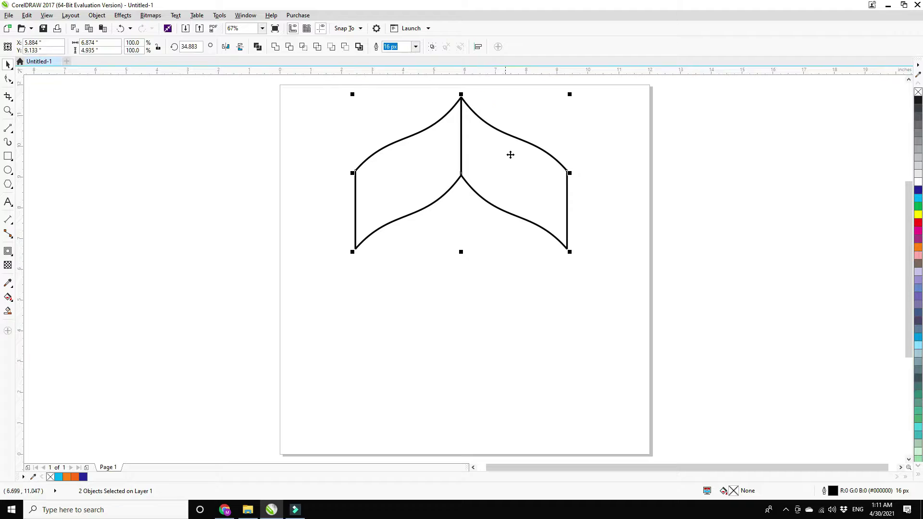
Fill the right wave shape with orange and the left one with cyan
click(667, 193)
click(551, 204)
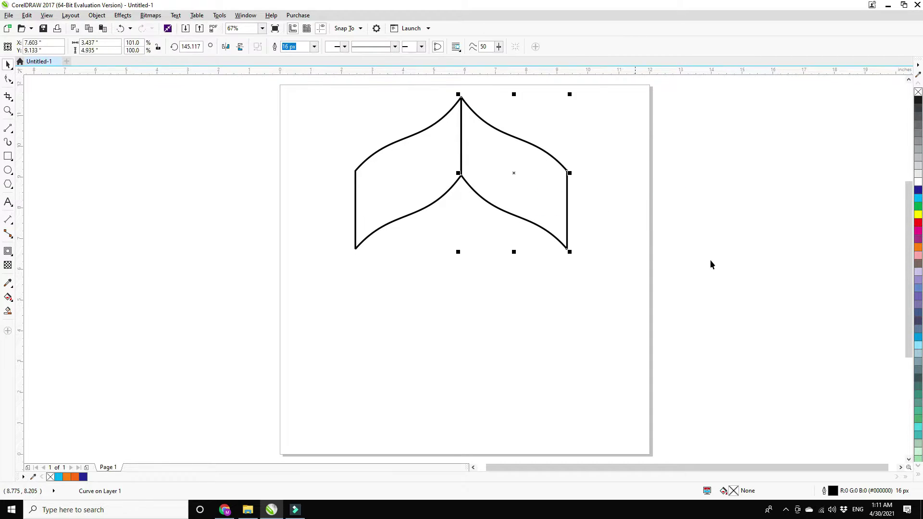
click(919, 247)
click(443, 173)
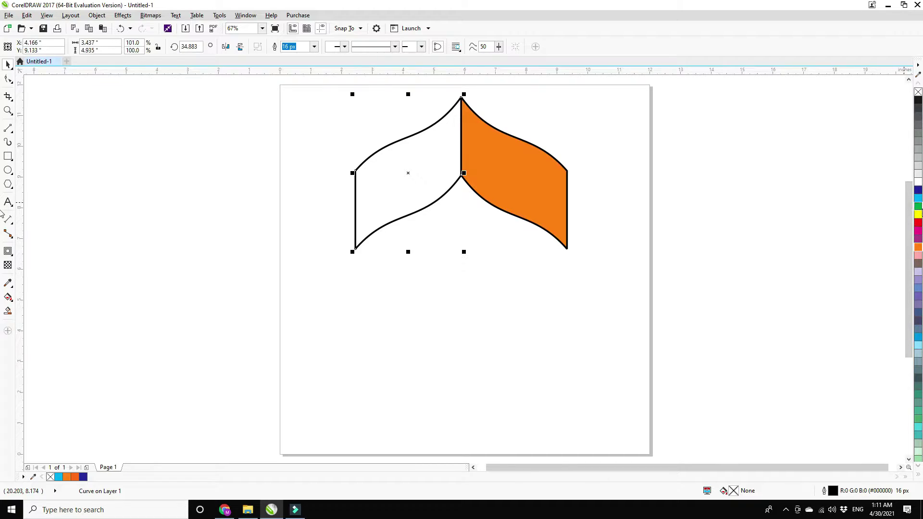
click(919, 198)
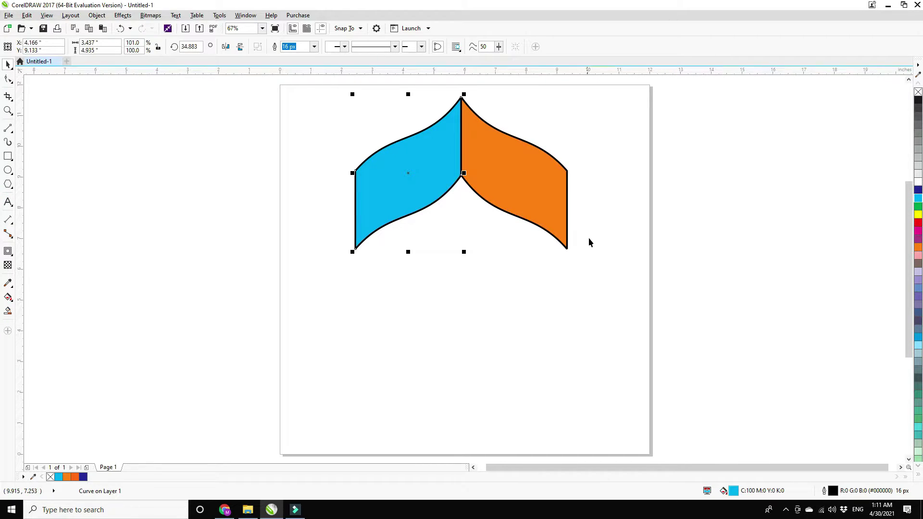
Apply a linear fountain fill to the left shape, running from cyan to dark blue #2E3092
key(F11)
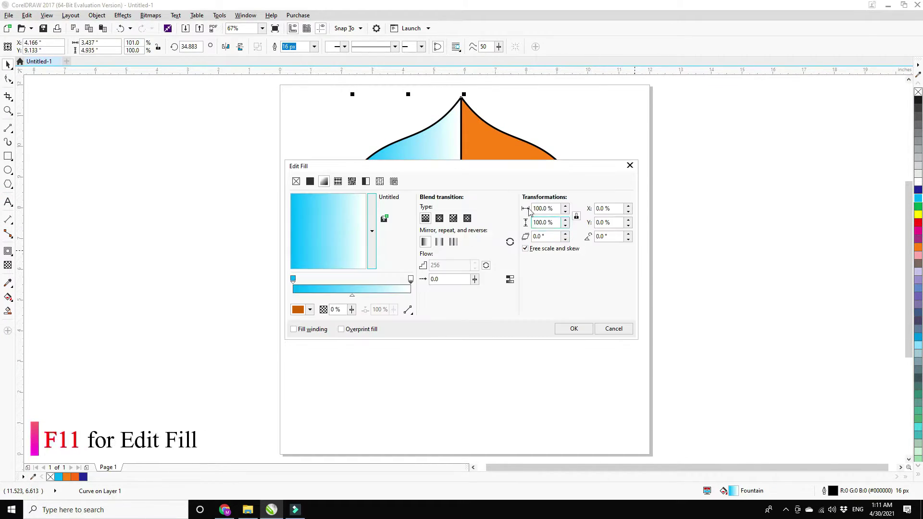
drag(459, 262, 463, 277)
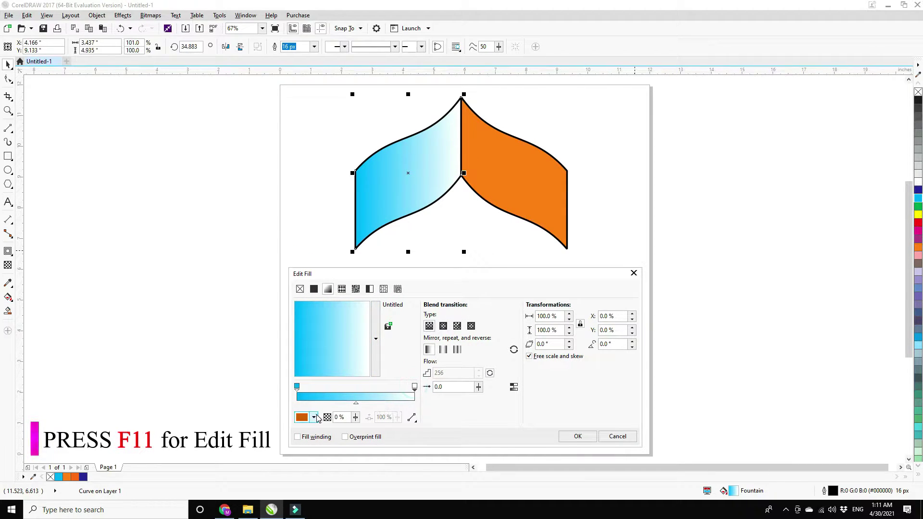
click(315, 418)
click(336, 313)
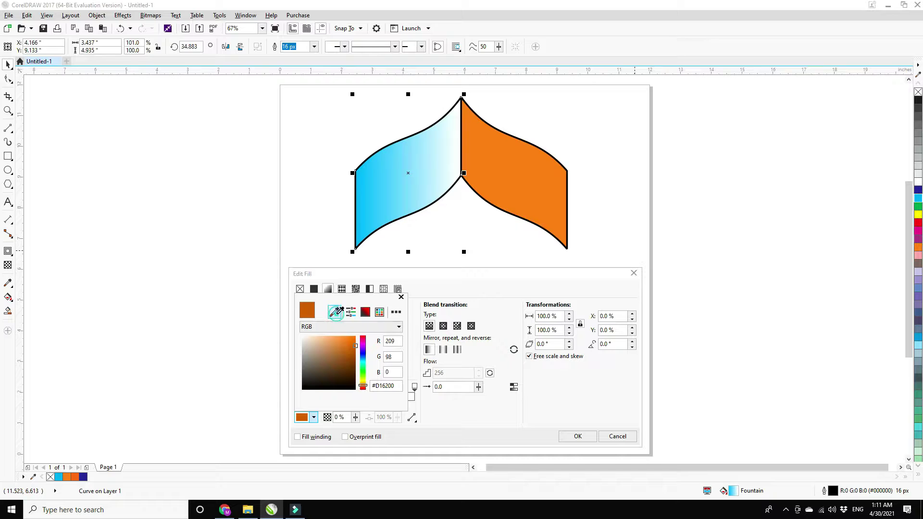
click(917, 188)
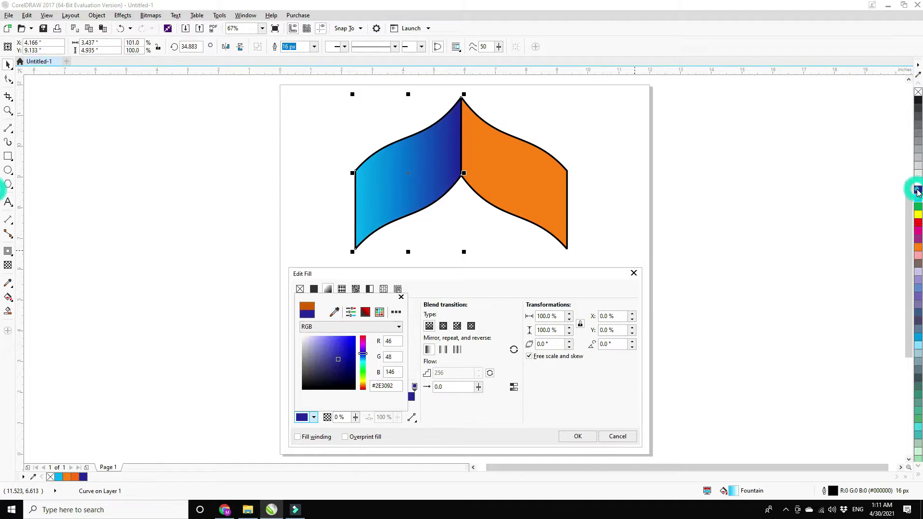
click(569, 436)
click(569, 436)
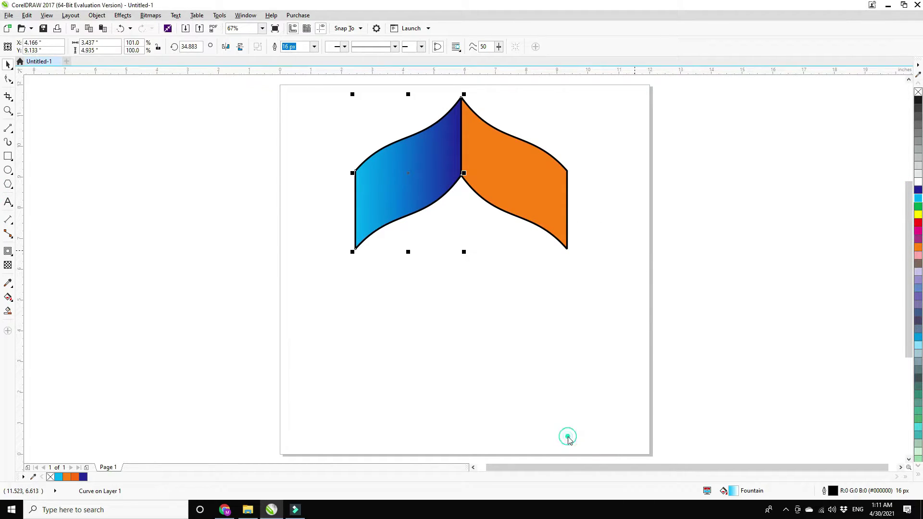
Apply a linear fountain fill to the right shape, running from orange to darker orange #DB6803
click(527, 197)
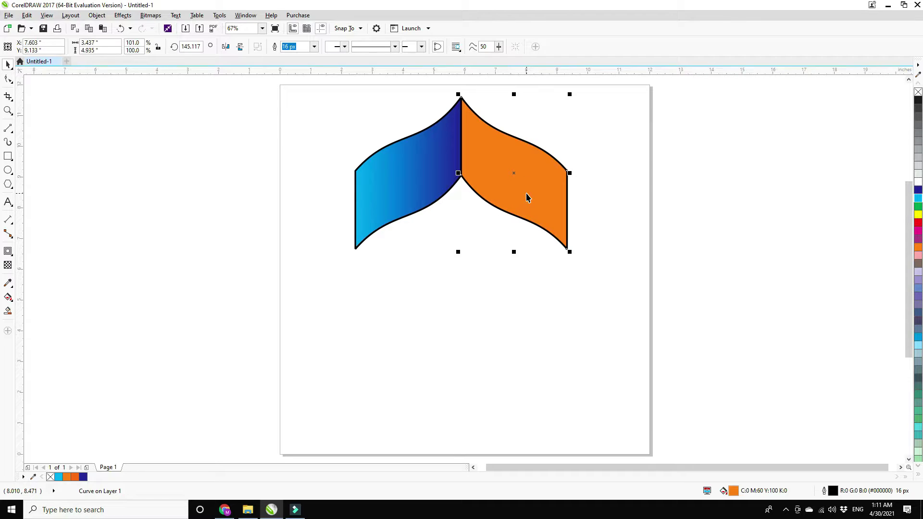
key(F11)
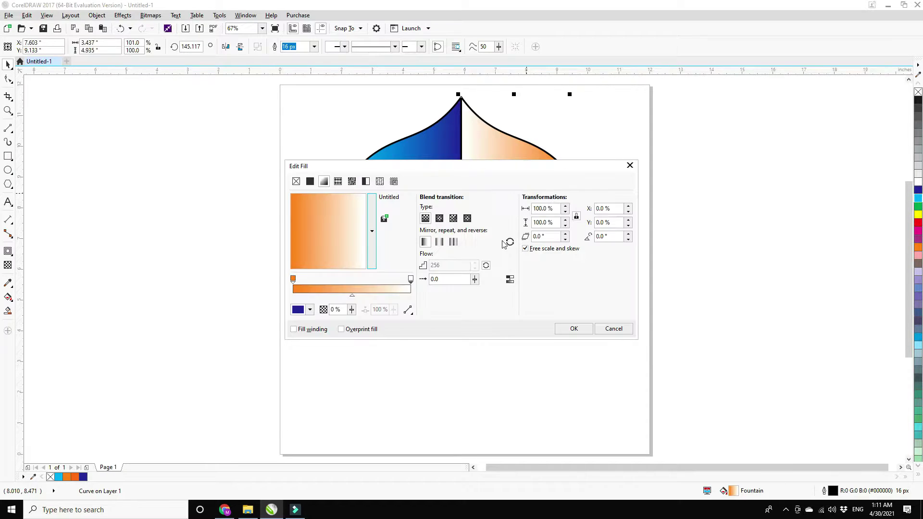
click(411, 279)
click(310, 310)
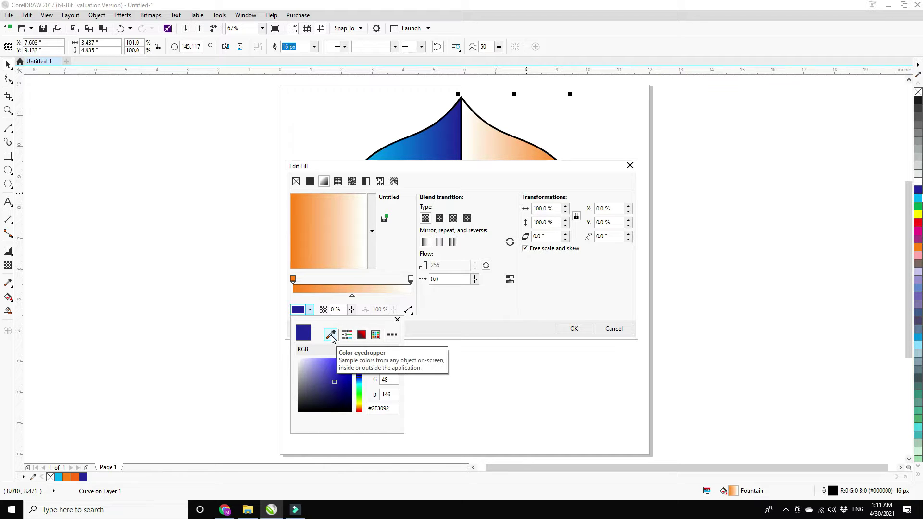
click(331, 335)
click(294, 277)
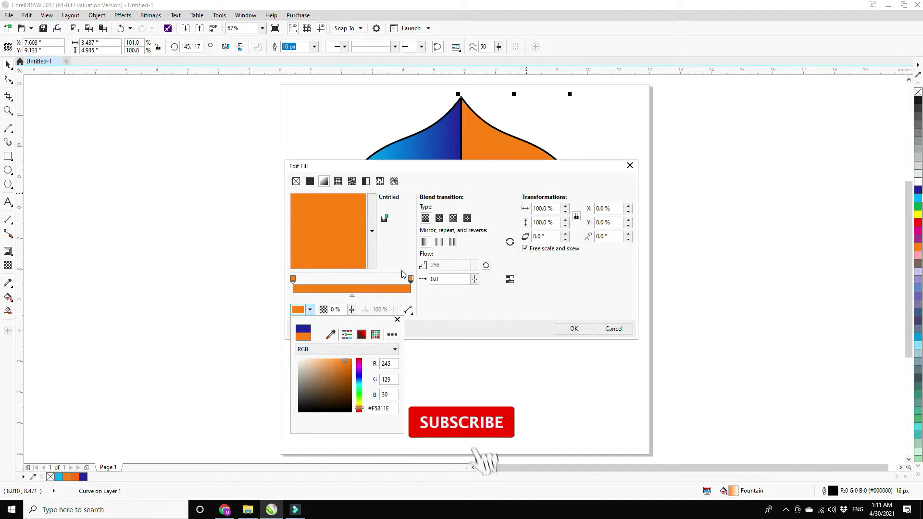
click(402, 275)
click(310, 309)
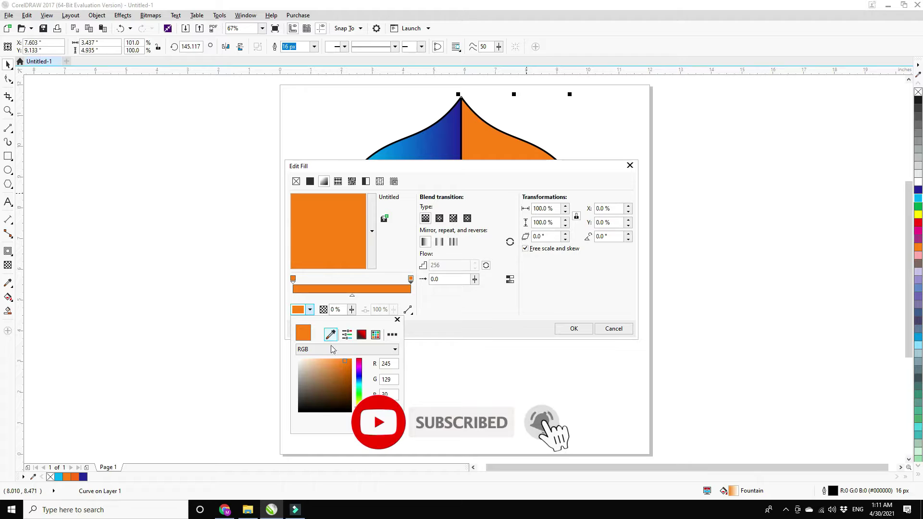
click(347, 367)
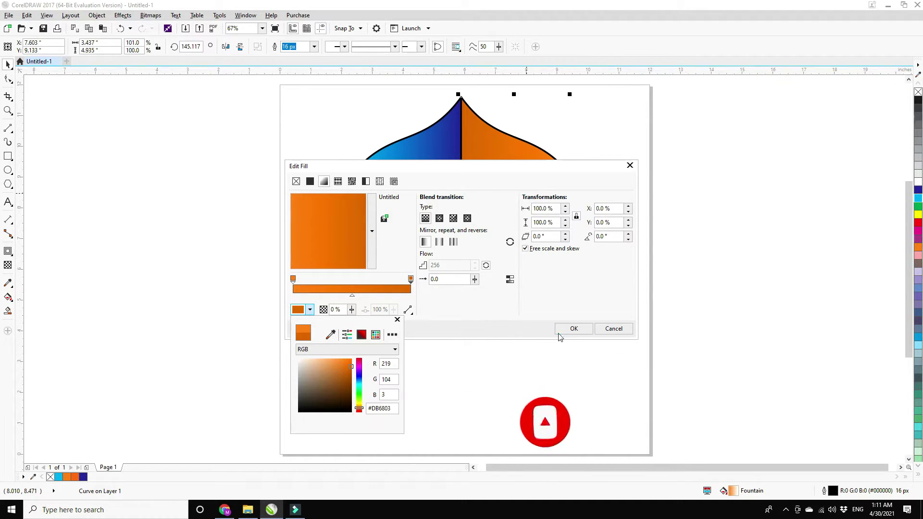
click(575, 328)
click(574, 329)
Remove the outline from both wave shapes
click(546, 181)
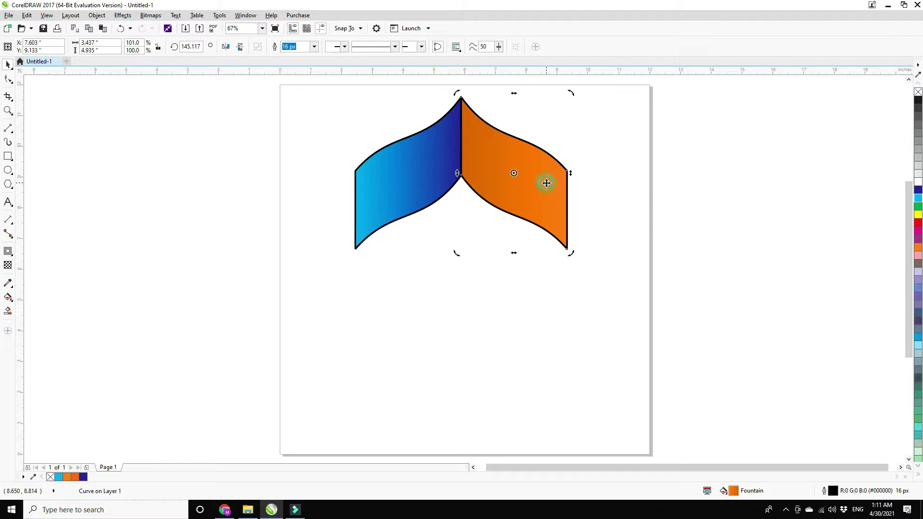
shift+click(433, 163)
right_click(918, 93)
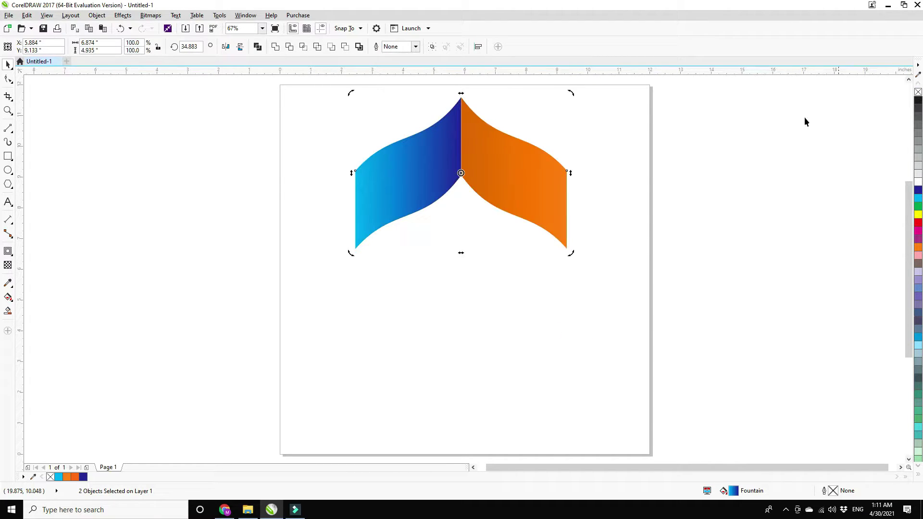
Mirror a copy of the pair vertically and place it below the original, overlapping at the outer sides
click(460, 97)
drag(461, 96, 444, 273)
drag(567, 249, 563, 181)
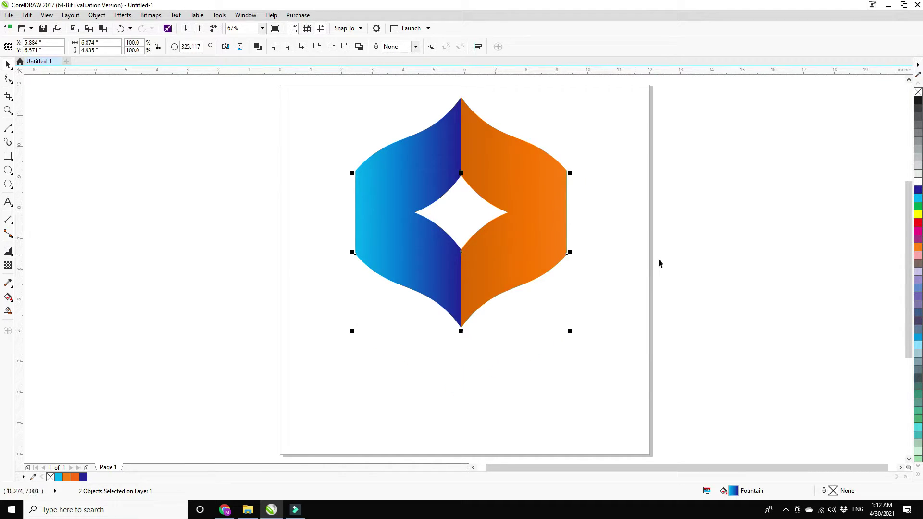
Flip the lower pair horizontally and align it under the upper pair so orange and blue swap sides
drag(569, 252, 140, 252)
drag(354, 190, 568, 179)
click(708, 275)
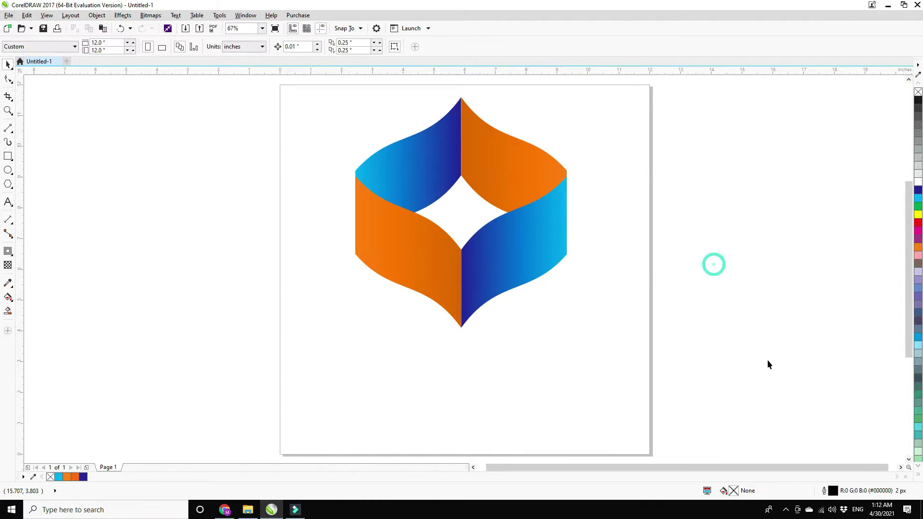
Group all four shapes, center the group on the page and enlarge it to about 10.6 by 11.6 inches
drag(755, 377, 311, 90)
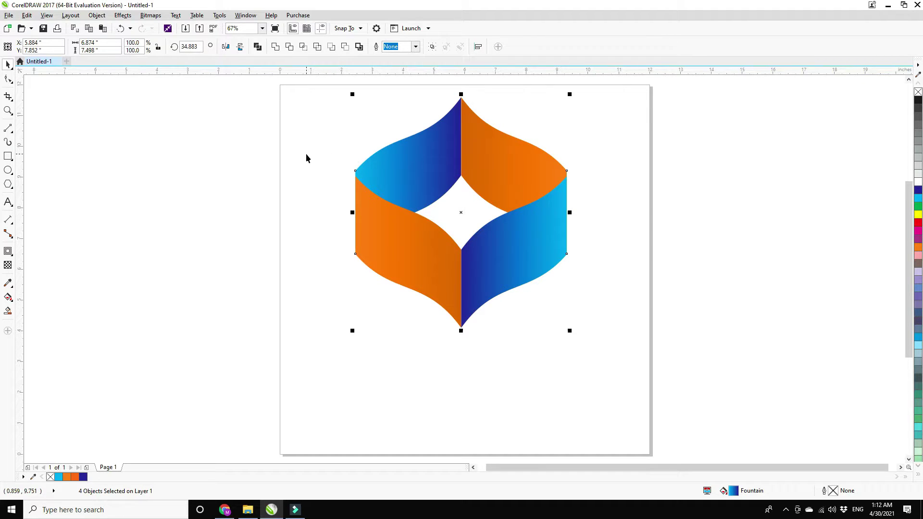
key(ctrl+g)
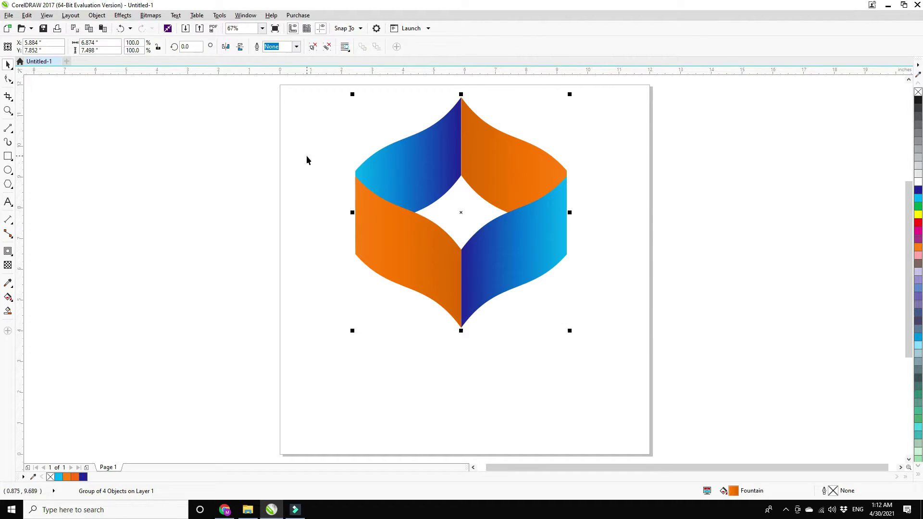
key(p)
drag(574, 389, 644, 455)
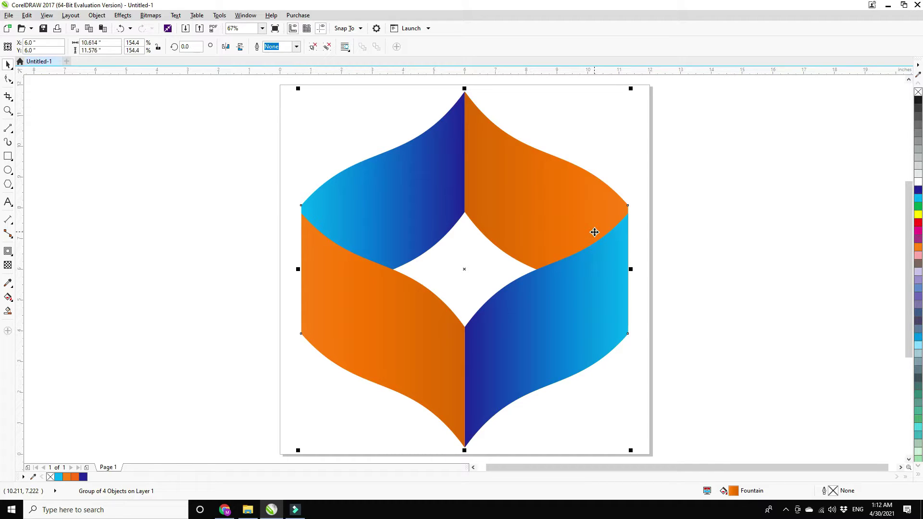
Ungroup the emblem into its four separate shapes, keeping each one in place
right_click(595, 232)
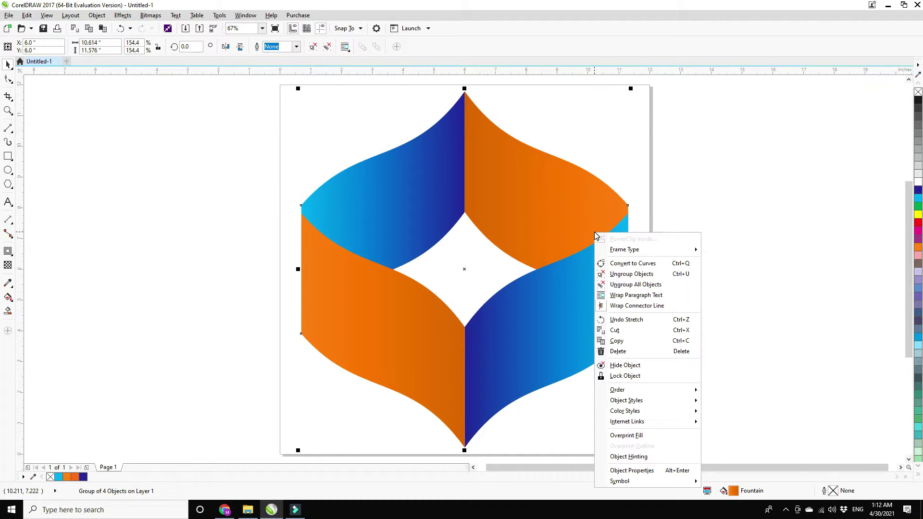
click(631, 274)
drag(567, 210, 528, 203)
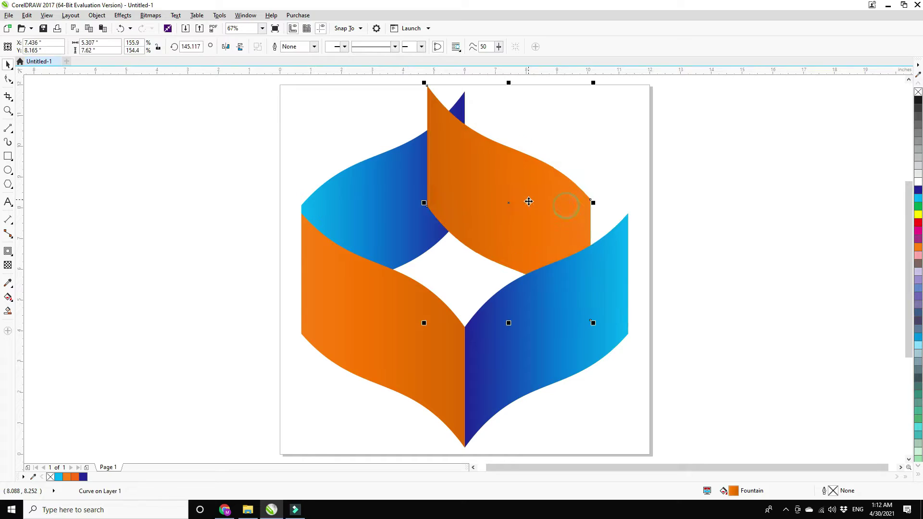
key(ctrl+z)
click(768, 241)
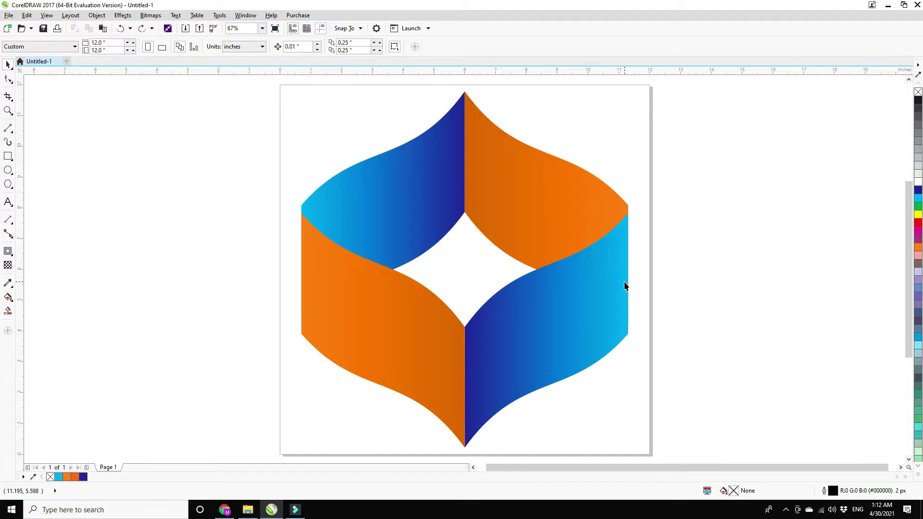
Create an intersection shape from the overlapping orange and blue pieces on the right side
click(586, 213)
shift+click(576, 286)
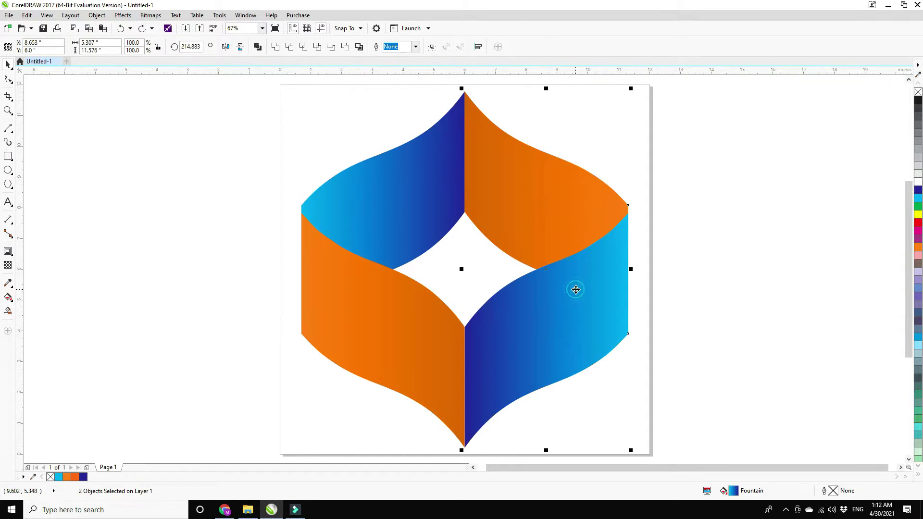
click(303, 46)
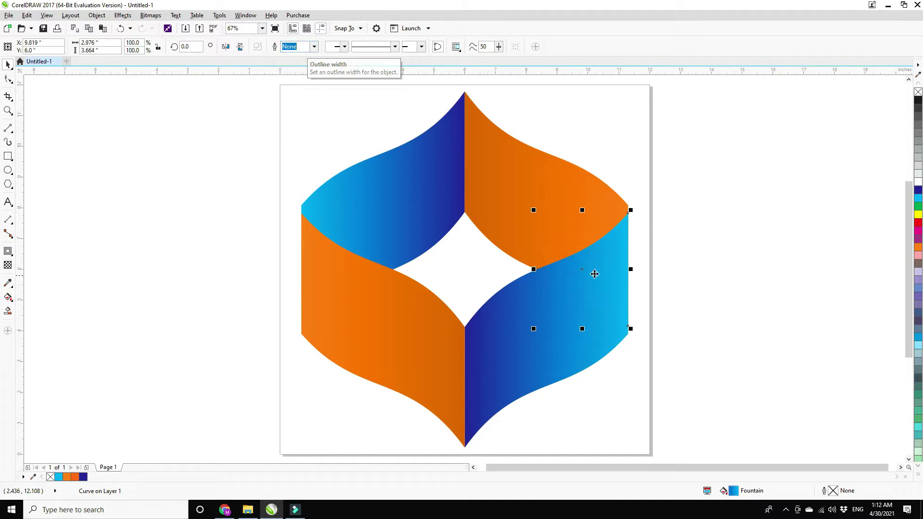
drag(583, 271, 711, 255)
key(ctrl+z)
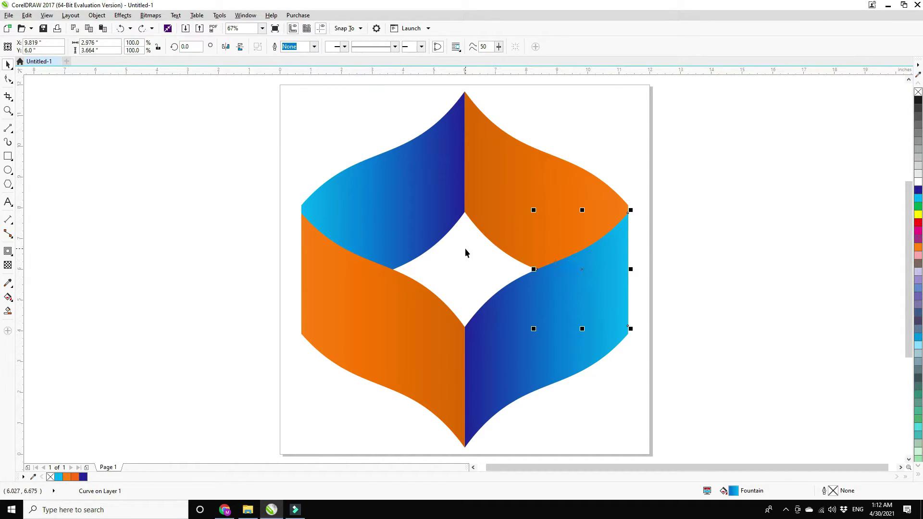
Create an intersection shape from the overlapping blue and orange pieces on the left side
click(385, 198)
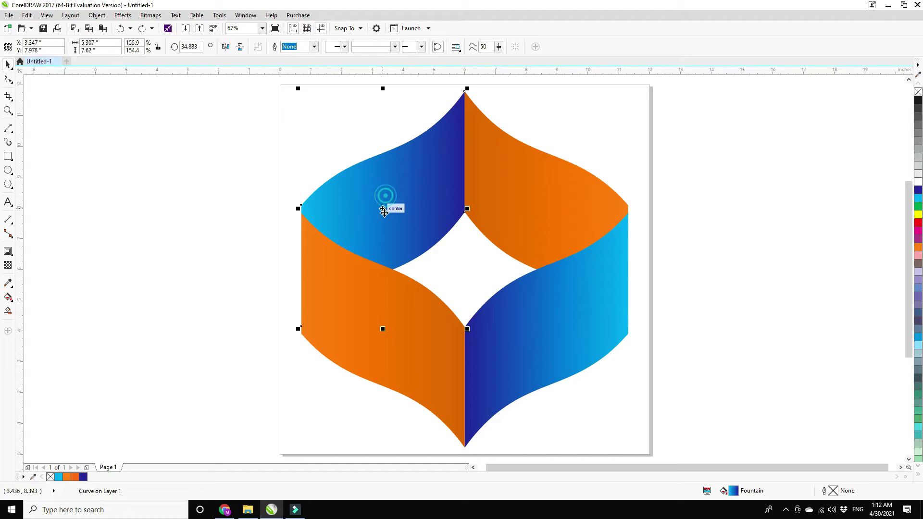
shift+click(399, 350)
click(318, 46)
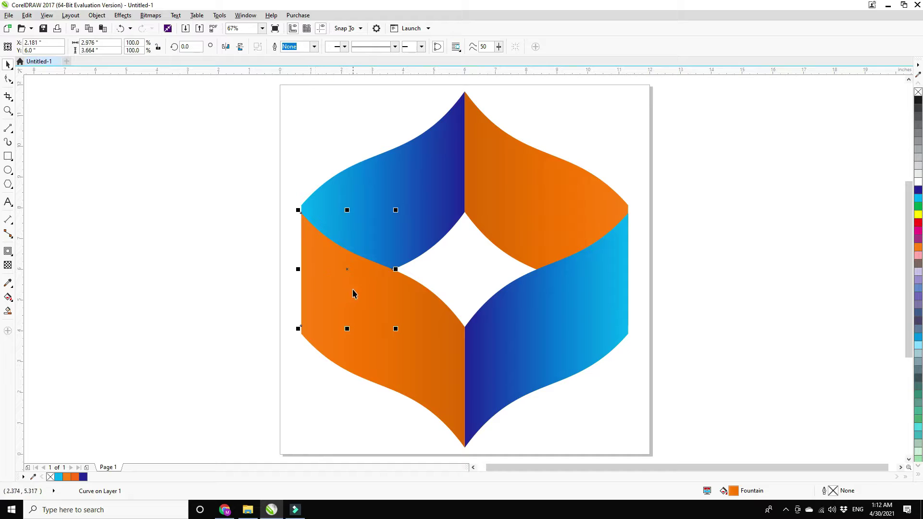
drag(329, 270, 203, 267)
key(ctrl+z)
Copy only the fill of the lower-left orange ribbon onto the left intersection piece
click(27, 15)
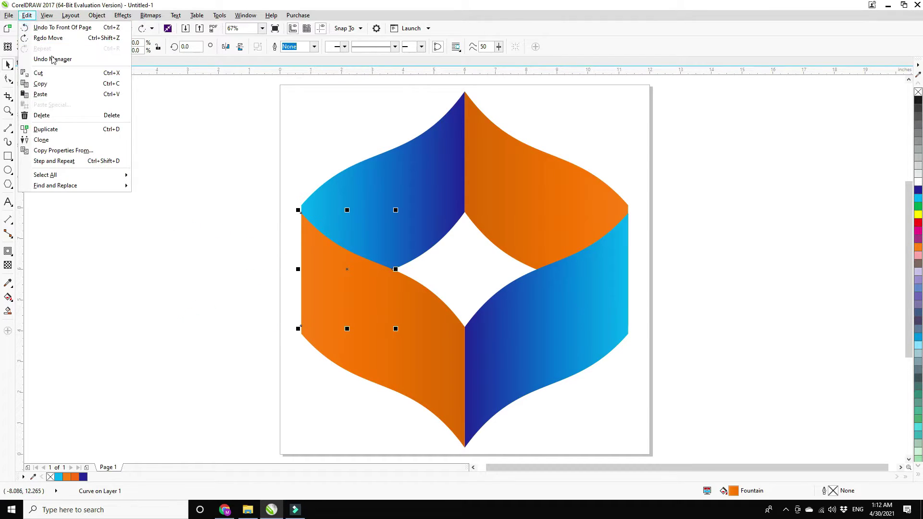
click(70, 150)
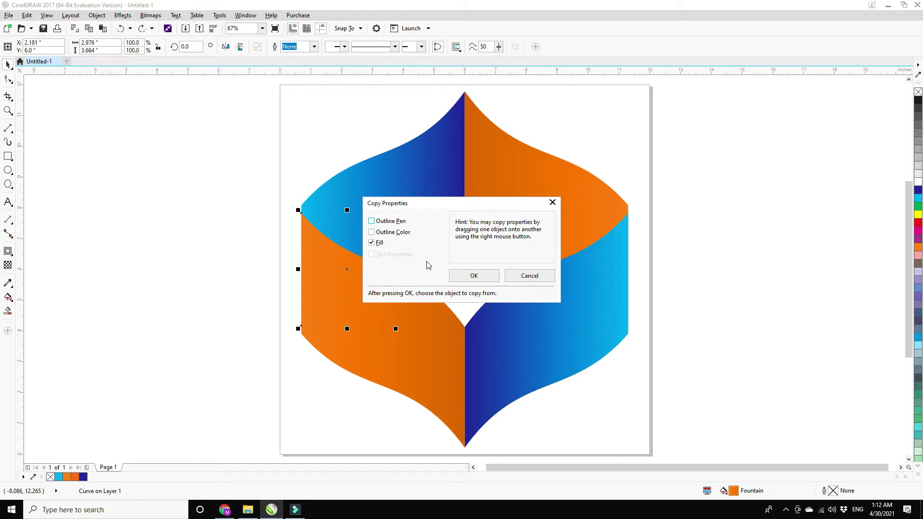
click(474, 276)
click(416, 326)
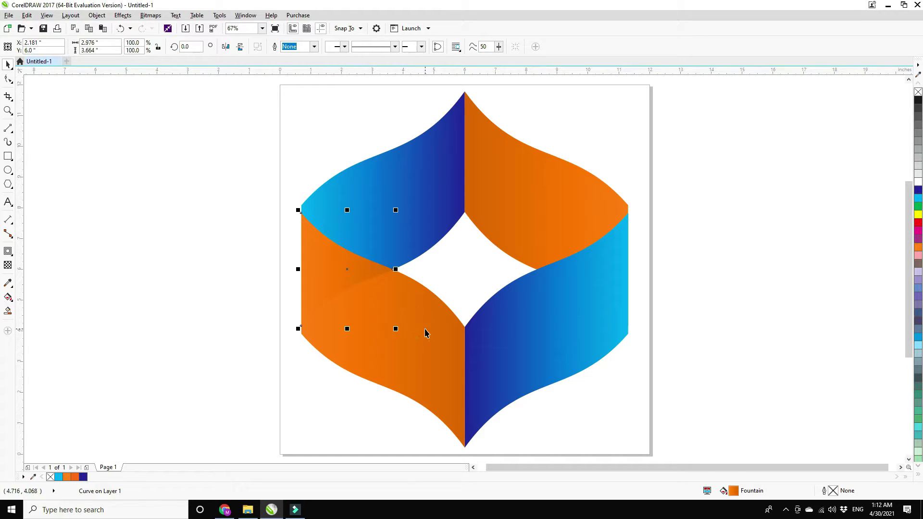
Copy only the fill of the lower-right blue ribbon onto the right intersection piece
drag(717, 173, 524, 363)
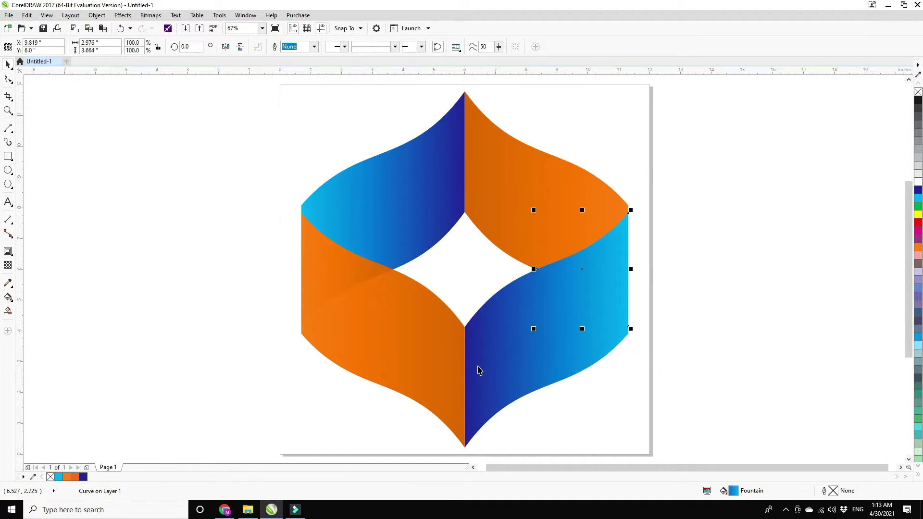
click(28, 15)
click(68, 151)
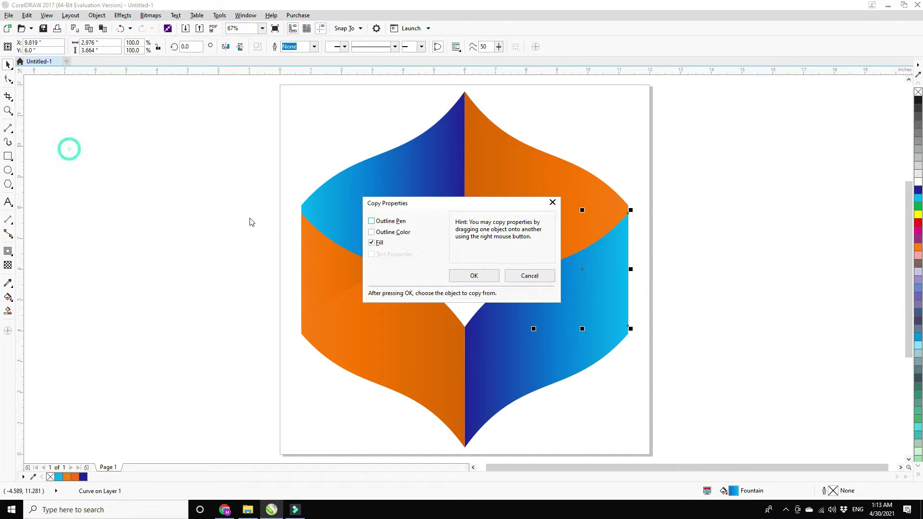
click(459, 276)
click(520, 321)
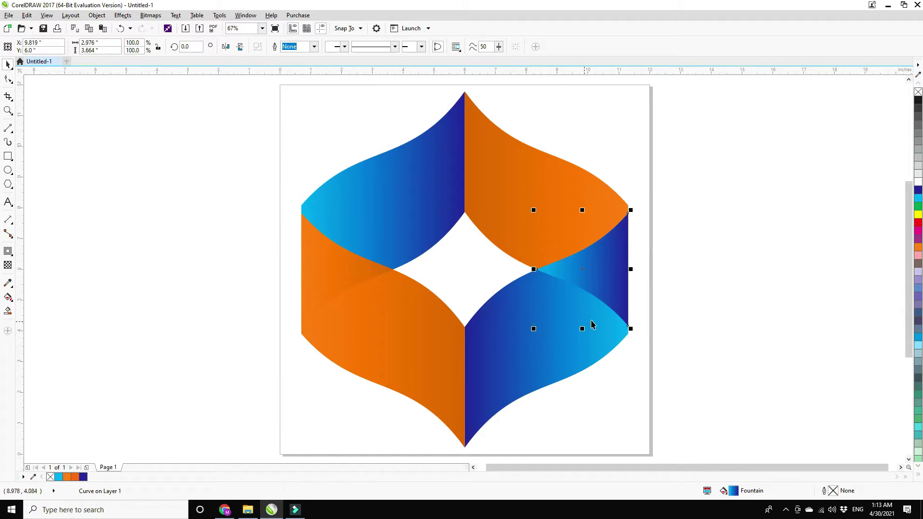
Rotate the left intersection piece's orange gradient to 177° so its darker end sits at the outer edge
click(740, 268)
drag(154, 166, 428, 362)
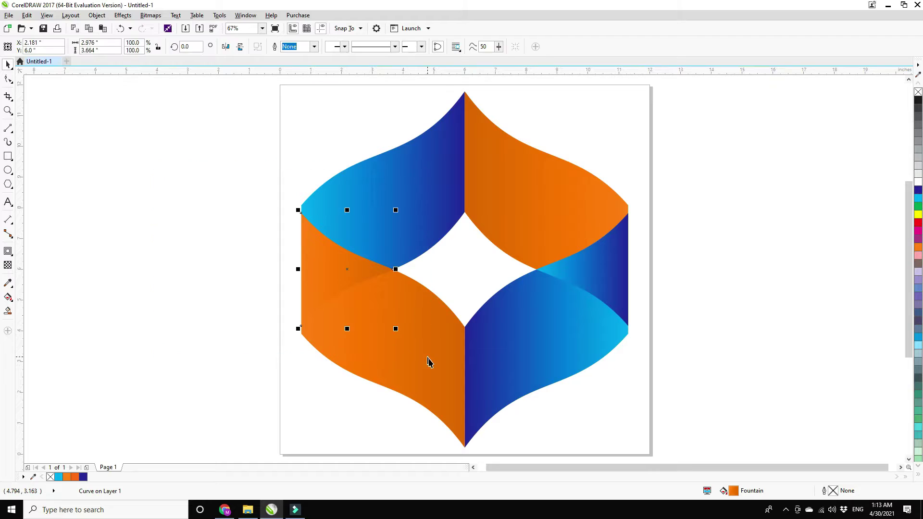
key(F11)
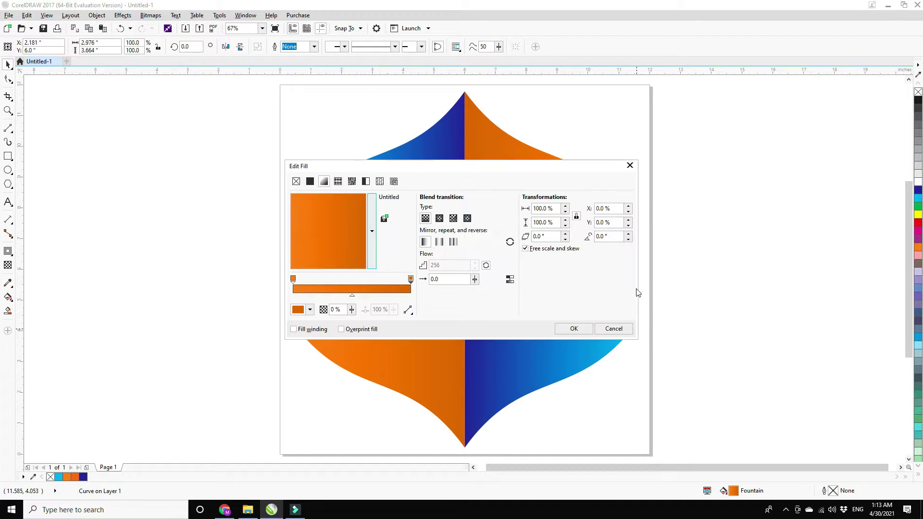
drag(468, 172, 742, 135)
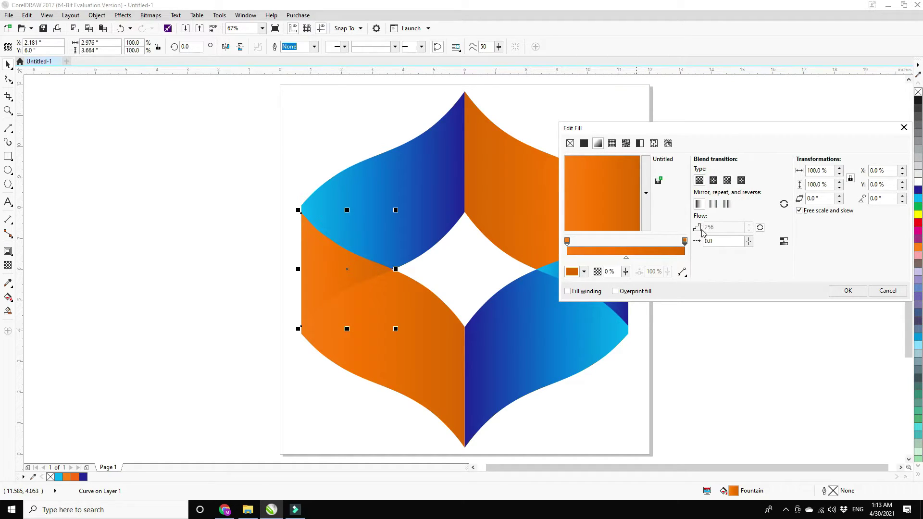
drag(627, 224, 571, 198)
click(848, 291)
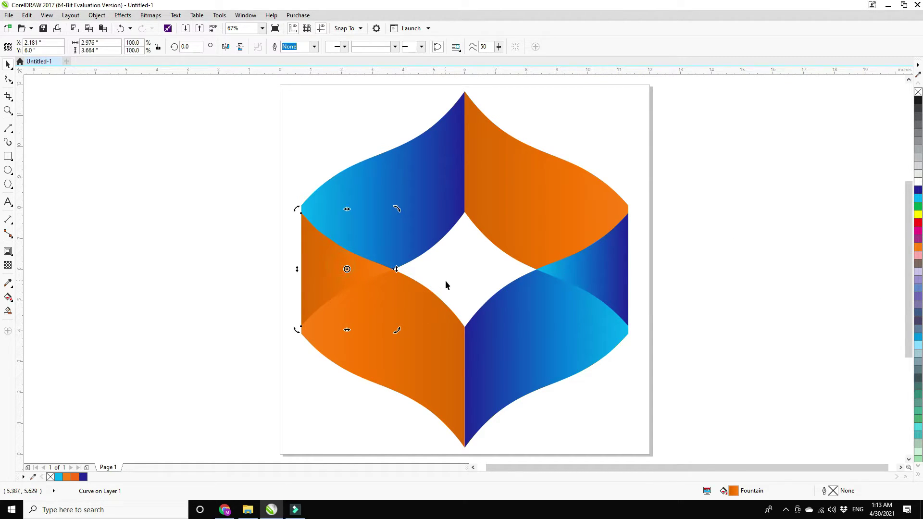
Change the dark end color of the left intersection piece's gradient to red-orange #CC480A
key(F11)
drag(392, 171, 571, 154)
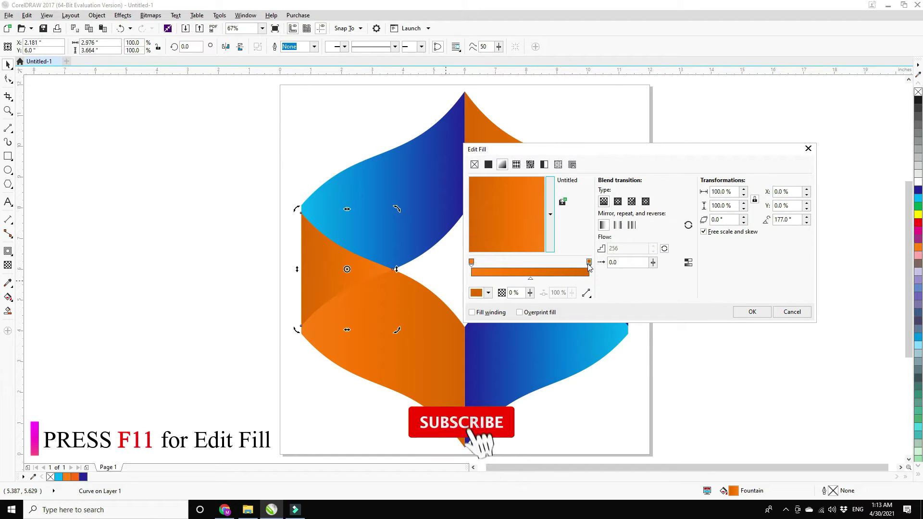
click(488, 293)
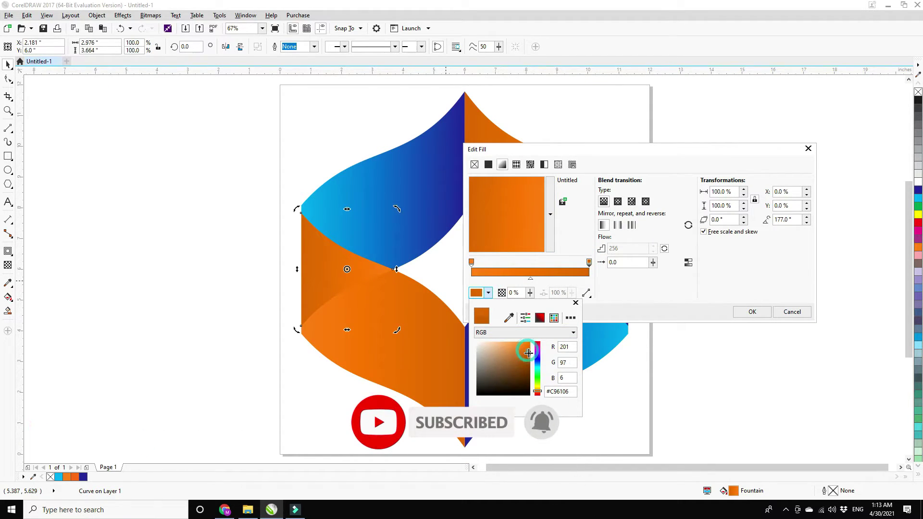
click(528, 357)
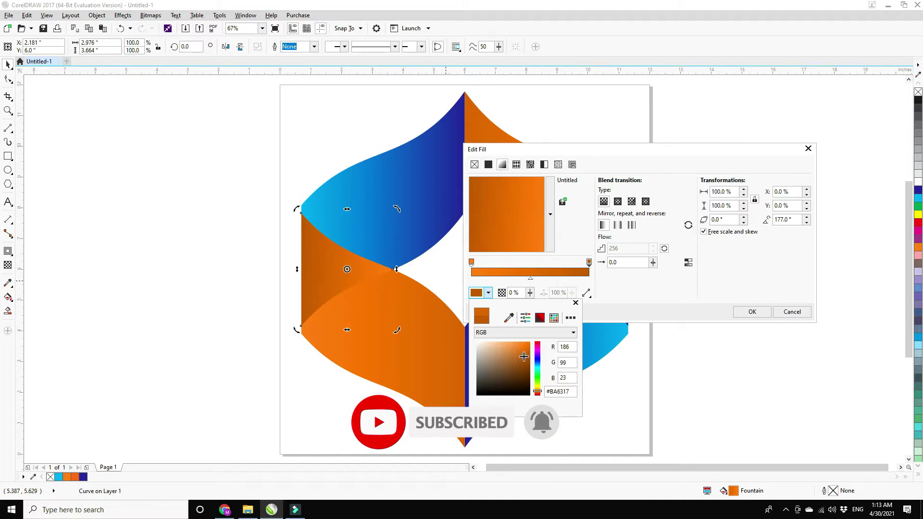
click(525, 347)
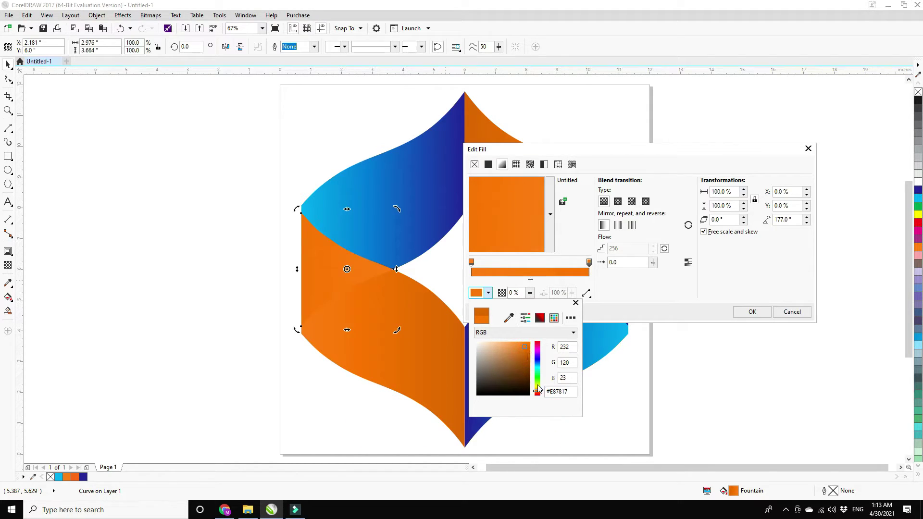
drag(538, 389, 540, 393)
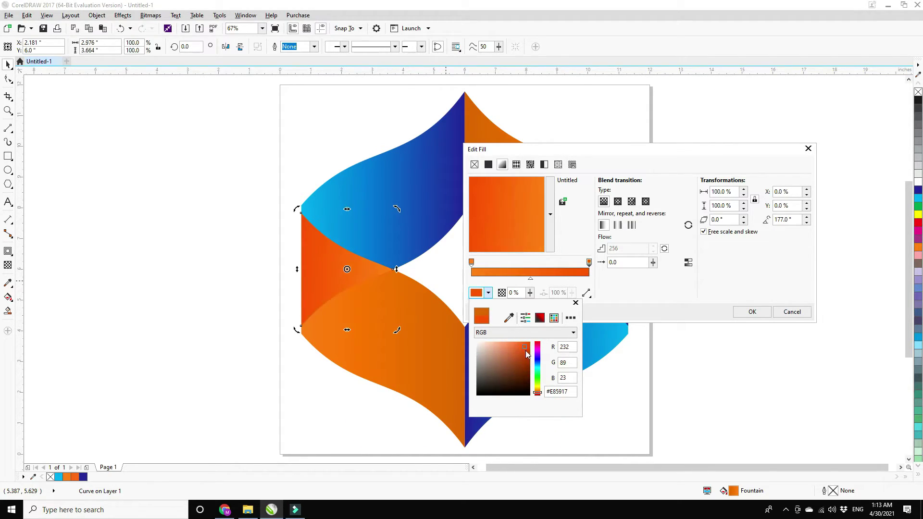
click(527, 355)
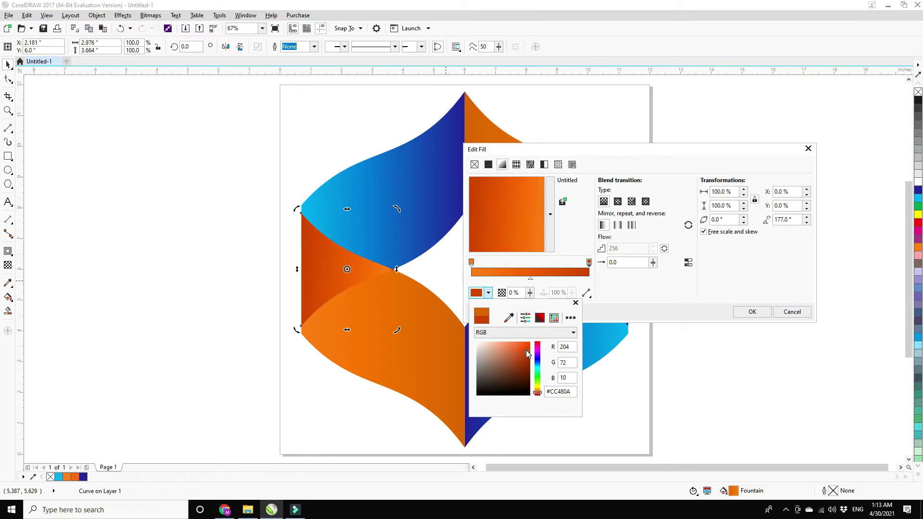
click(751, 311)
click(751, 312)
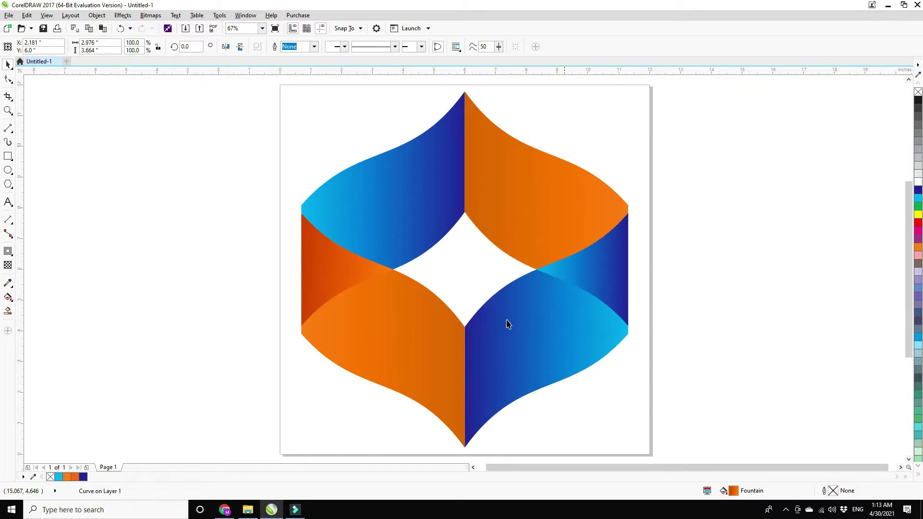
Copy only the red-orange gradient fill of the left intersection piece onto the lower-left orange ribbon
click(407, 325)
click(26, 15)
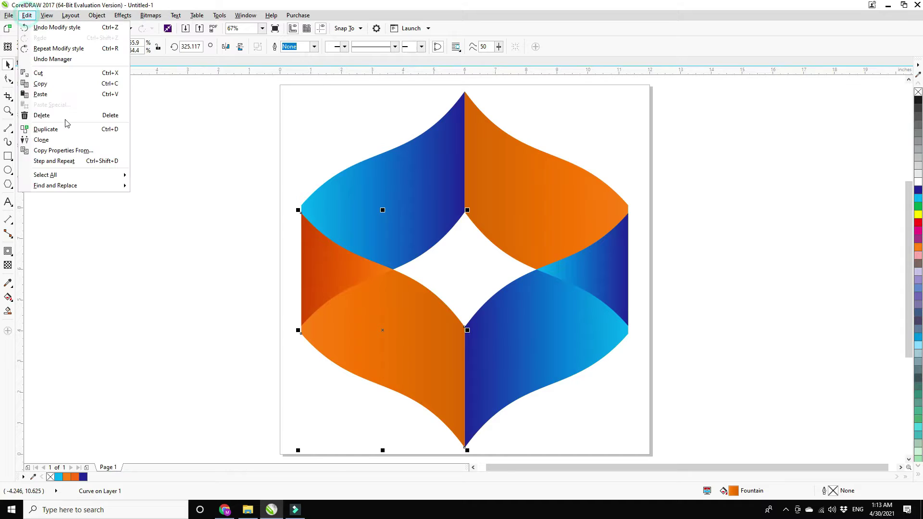
click(66, 150)
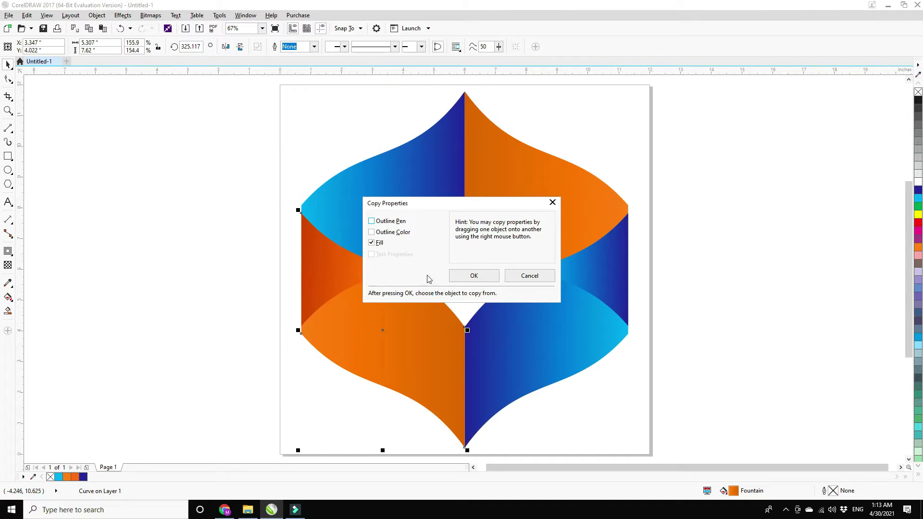
click(464, 277)
click(315, 269)
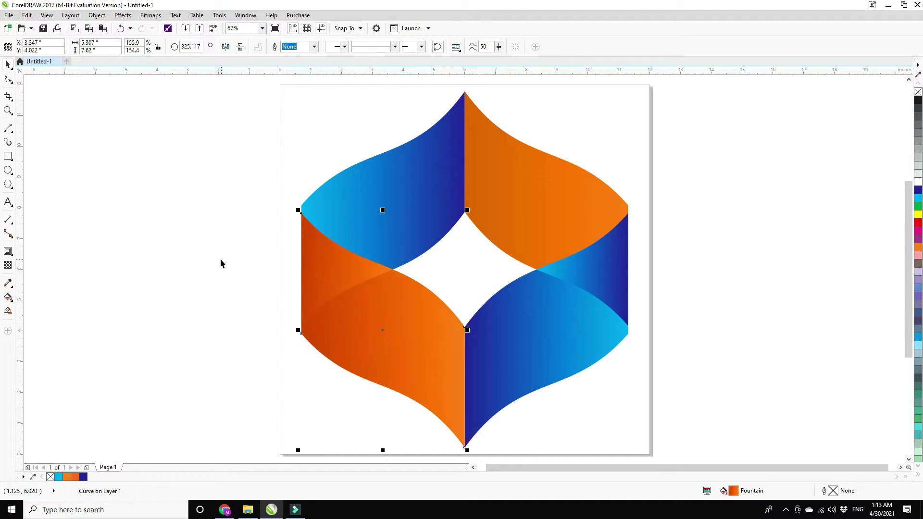
click(220, 261)
Reverse the left intersection piece's gradient so it runs from light orange at the outer edge to red-orange inside
click(334, 273)
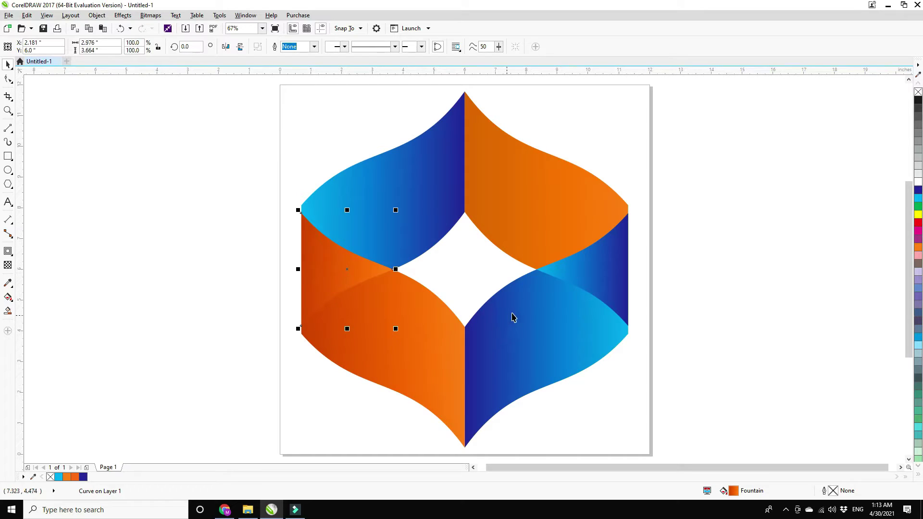
key(F11)
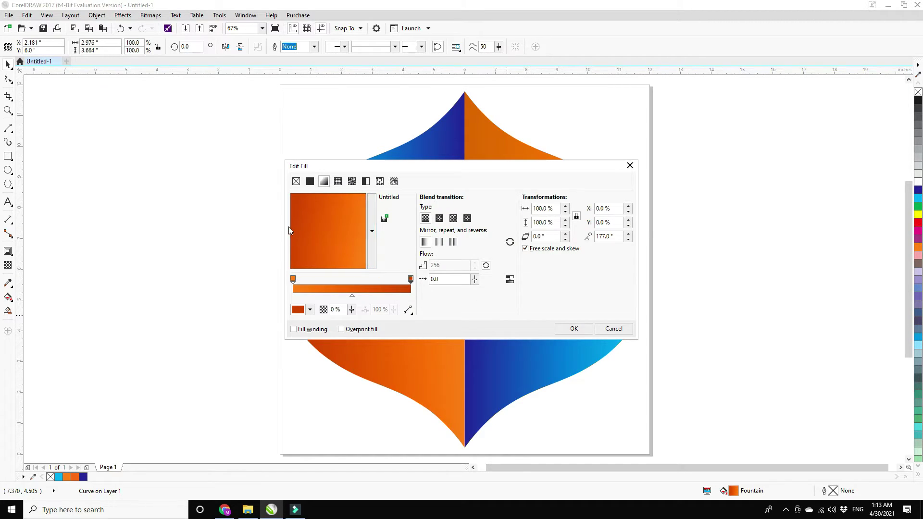
click(574, 328)
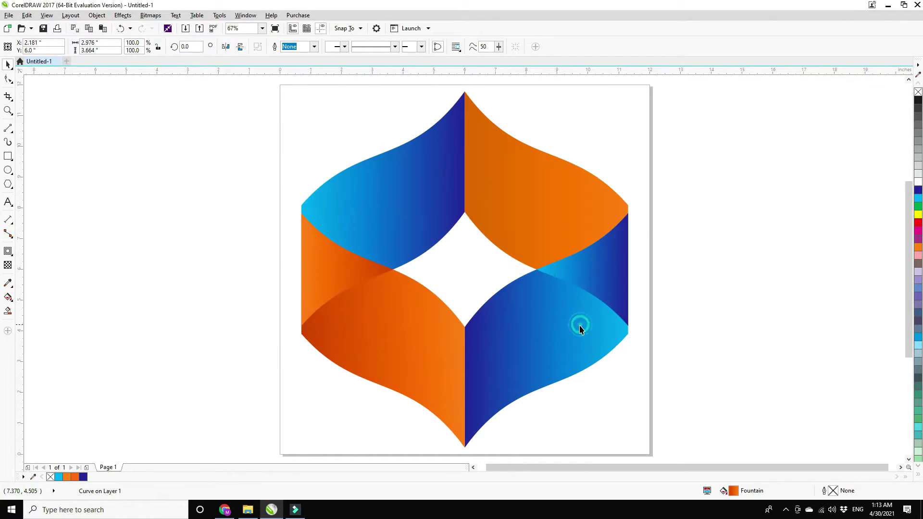
Copy only the fill of the lower-left orange ribbon onto the upper-right orange ribbon and deselect it
click(561, 208)
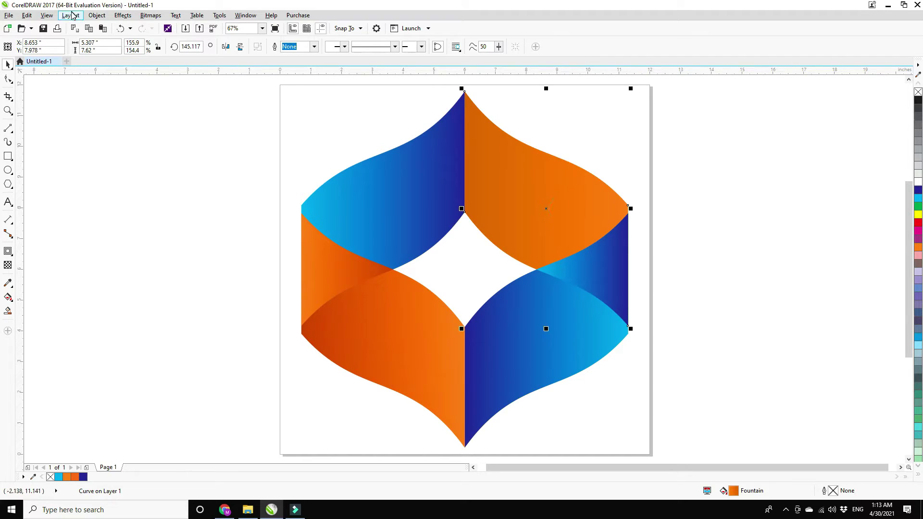
click(26, 15)
click(63, 150)
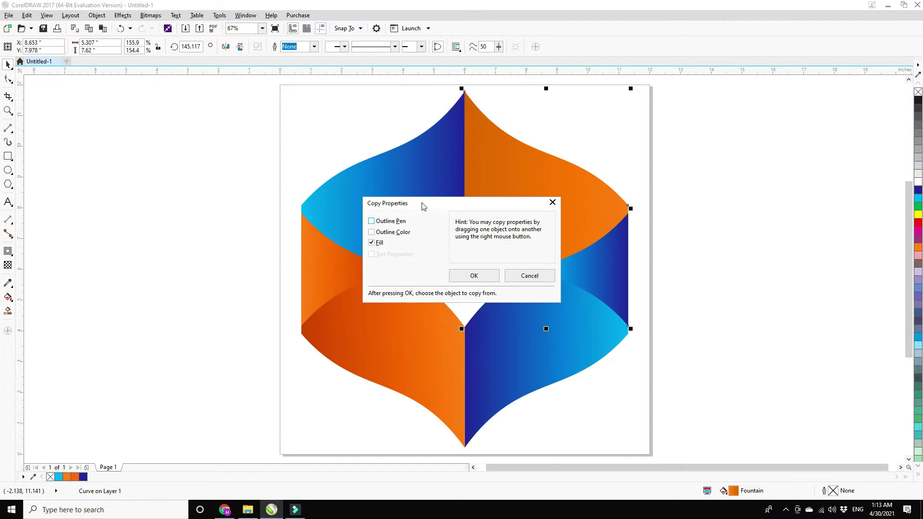
drag(422, 204, 172, 174)
click(213, 241)
click(375, 326)
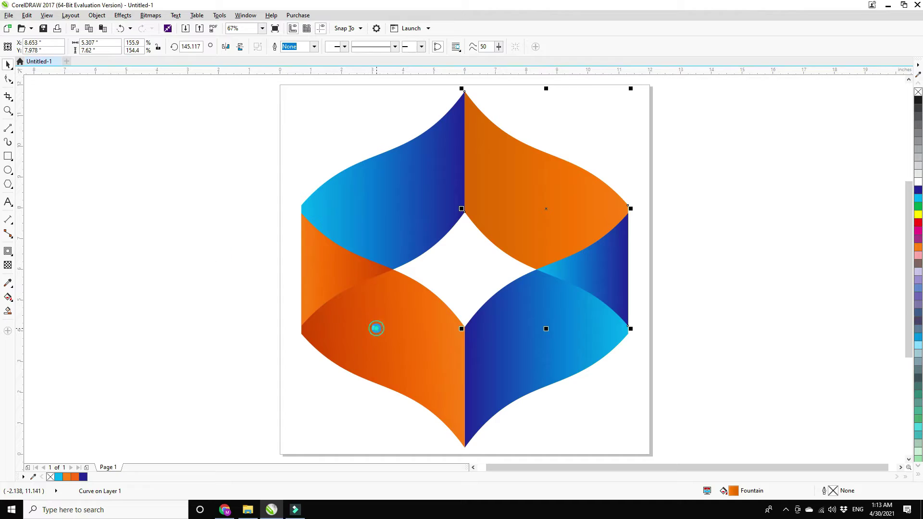
click(721, 258)
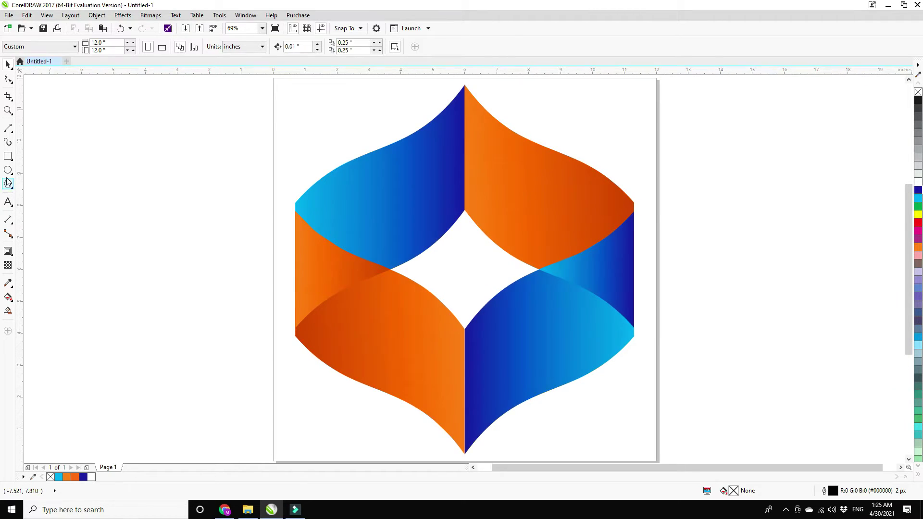
Draw a circle about 2.89 inches in diameter with an 8 px outline in the empty area left of the page
click(8, 170)
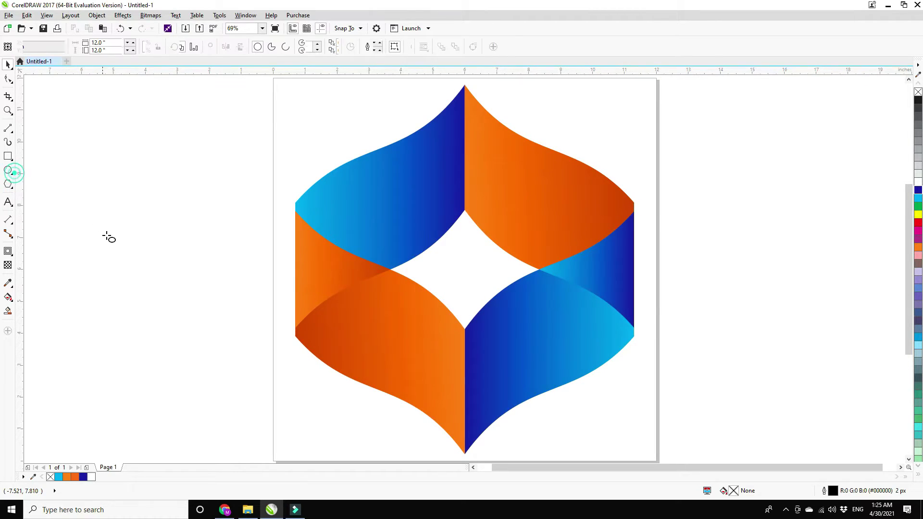
drag(125, 264, 194, 342)
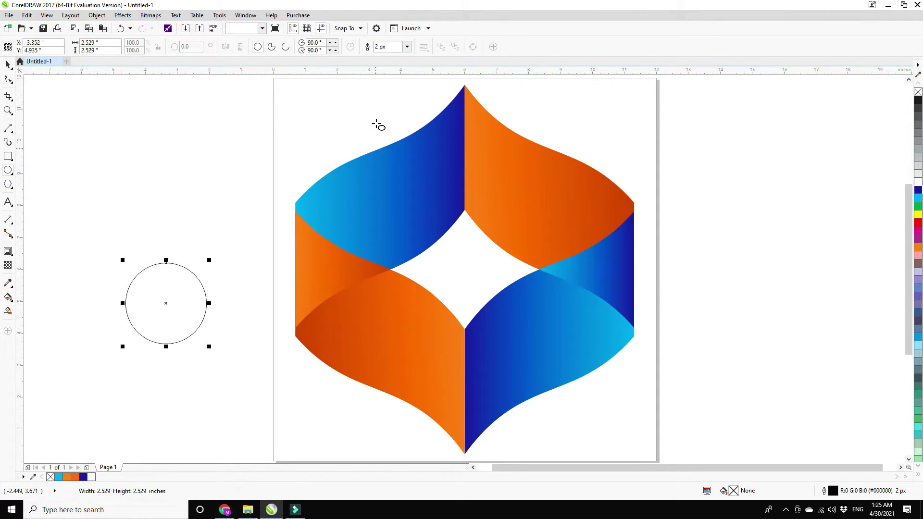
click(407, 47)
click(381, 106)
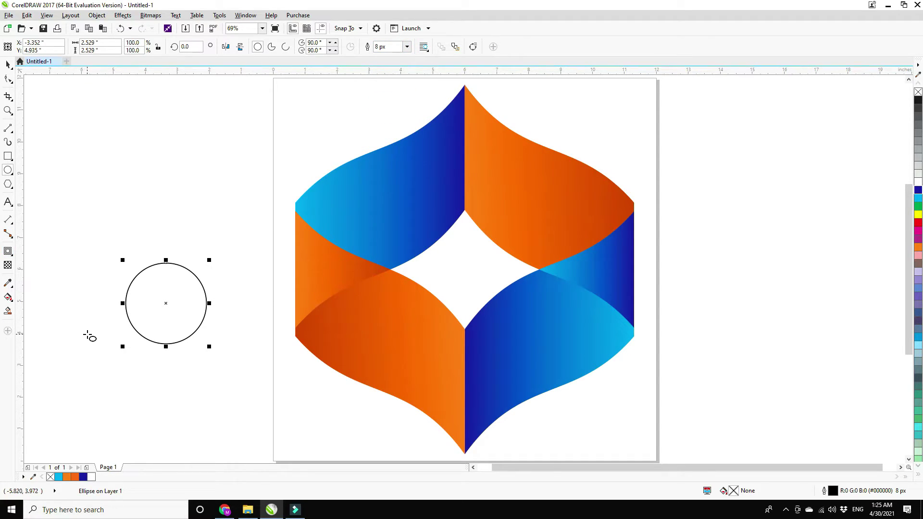
drag(209, 346, 220, 358)
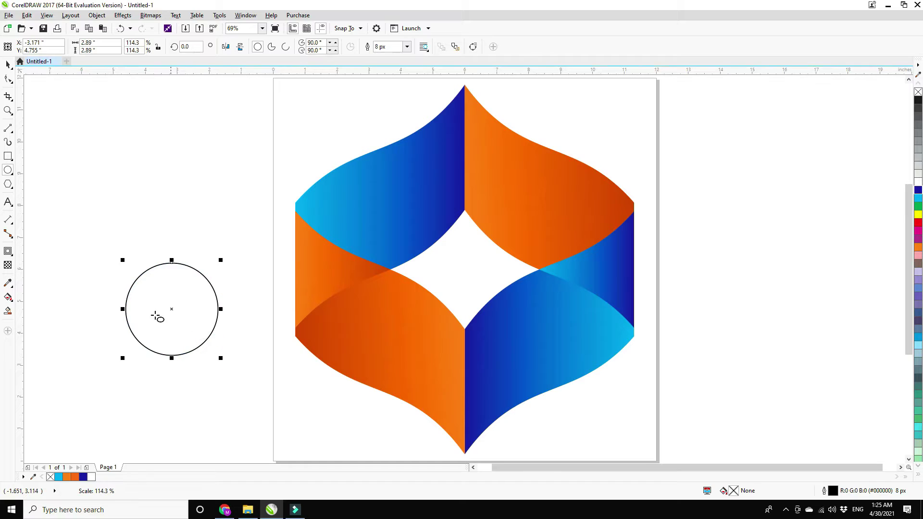
Draw a rectangle about 1.45 by 3.31 inches spanning from the circle's center to its left edge and extending above the circle
click(8, 156)
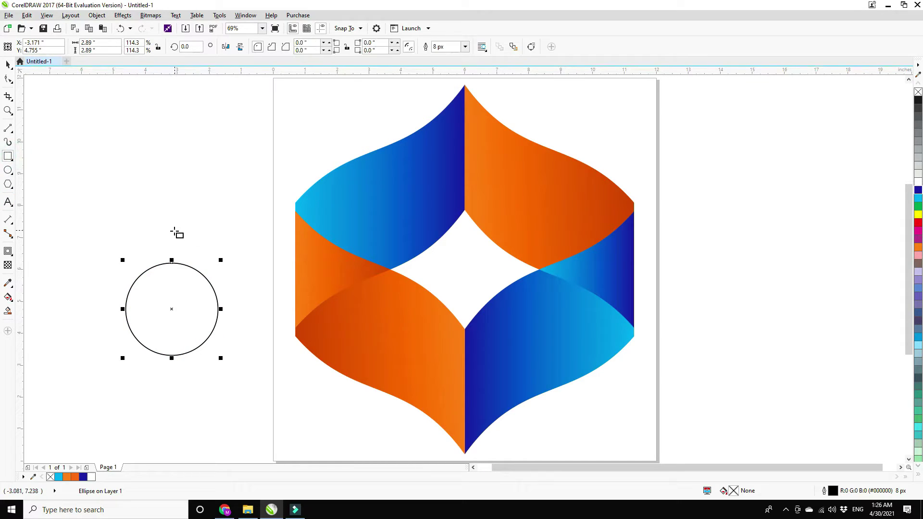
drag(104, 203, 172, 311)
scroll(98, 280, up, 3)
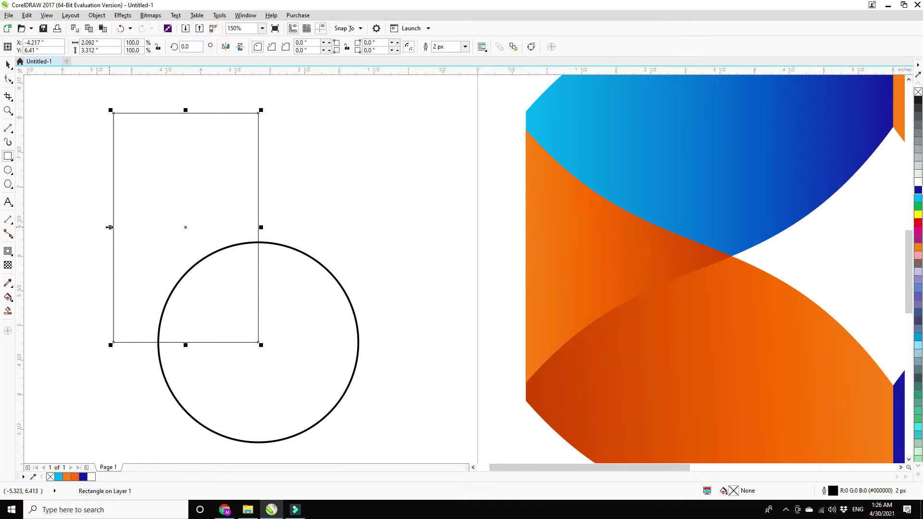
drag(109, 227, 153, 342)
drag(158, 342, 158, 342)
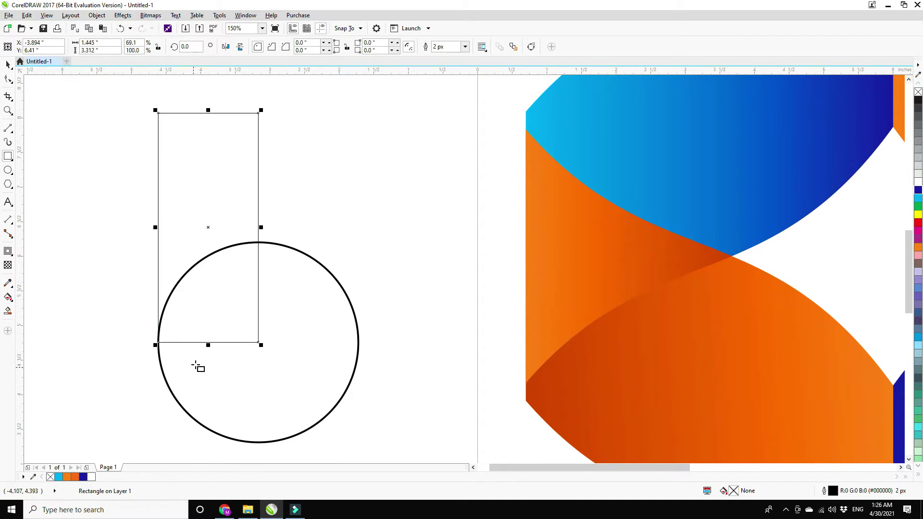
Convert the rectangle to curves and delete its upper-left node, leaving a right triangle over the circle's left half
click(9, 81)
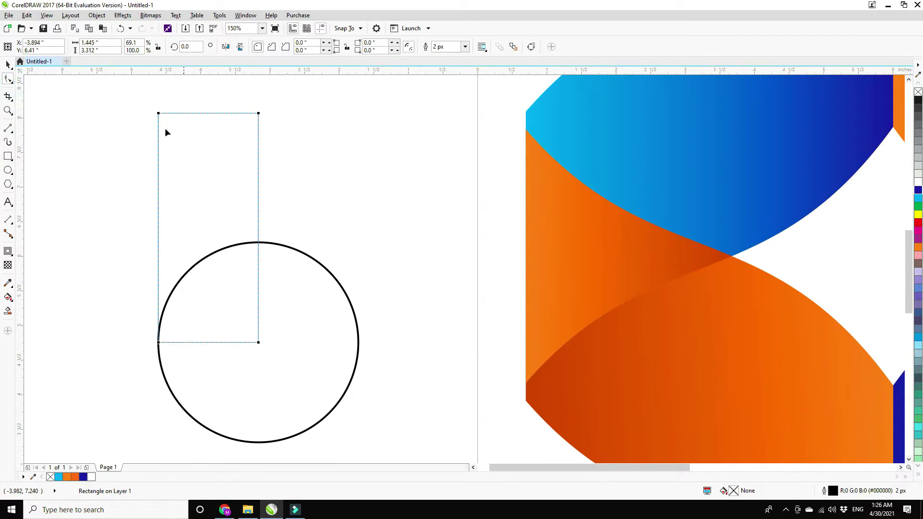
click(532, 47)
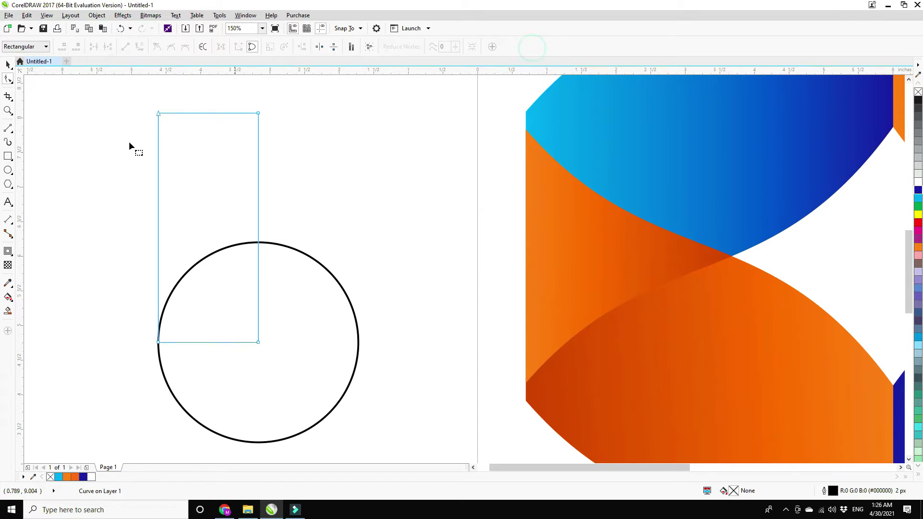
drag(171, 127, 165, 115)
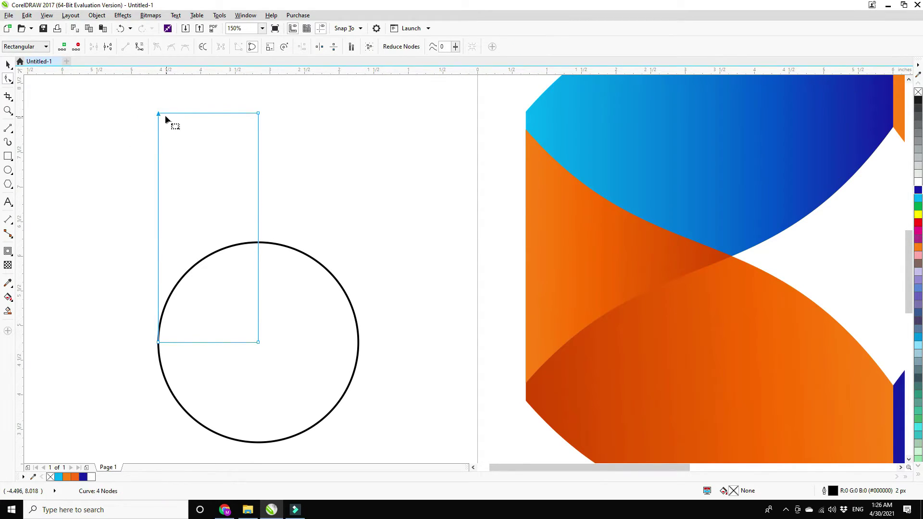
key(Delete)
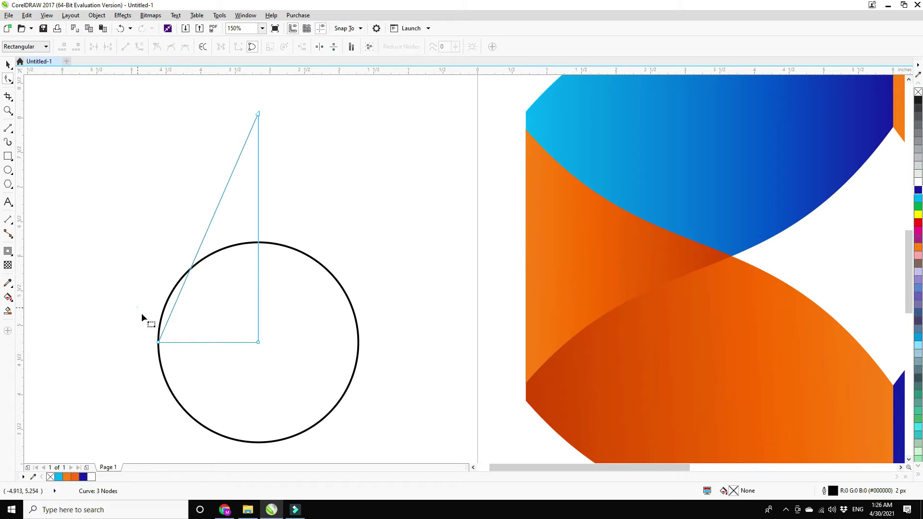
Convert the triangle's slanted side to a curve and bend it into an S-shape from the apex to the circle's left edge
drag(142, 313, 186, 371)
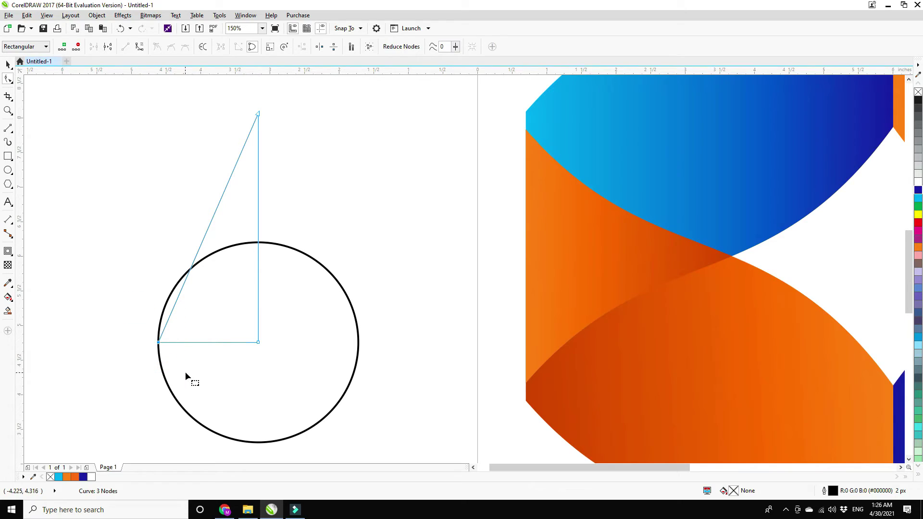
click(139, 48)
key(ctrl+z)
click(139, 47)
drag(224, 191, 181, 191)
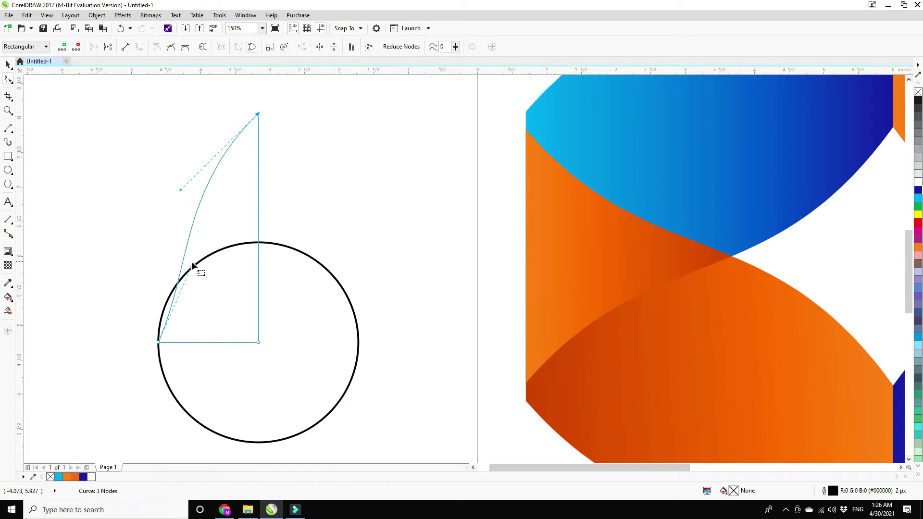
drag(189, 275, 163, 267)
drag(180, 190, 227, 204)
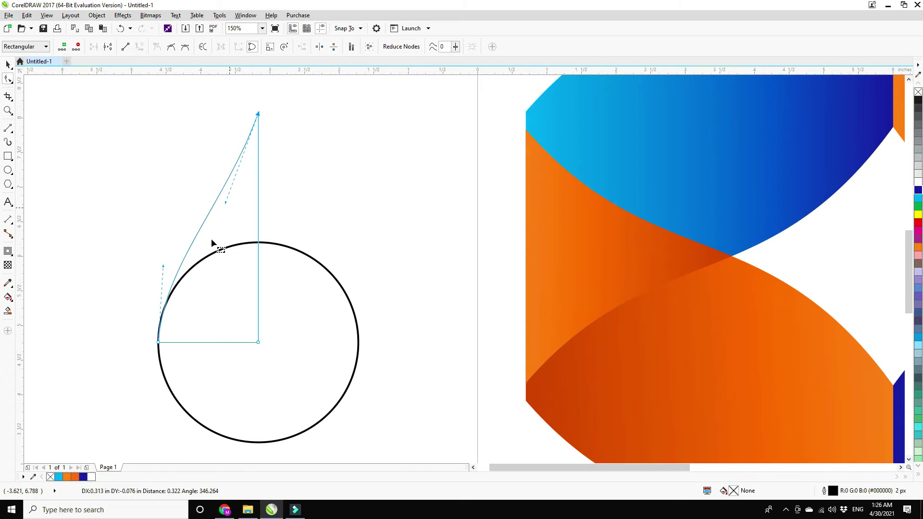
drag(163, 266, 154, 243)
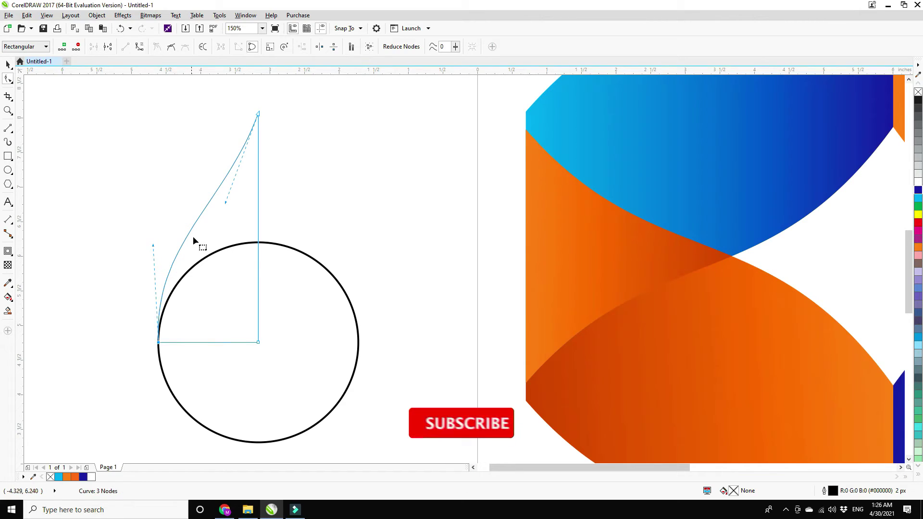
click(227, 201)
click(226, 201)
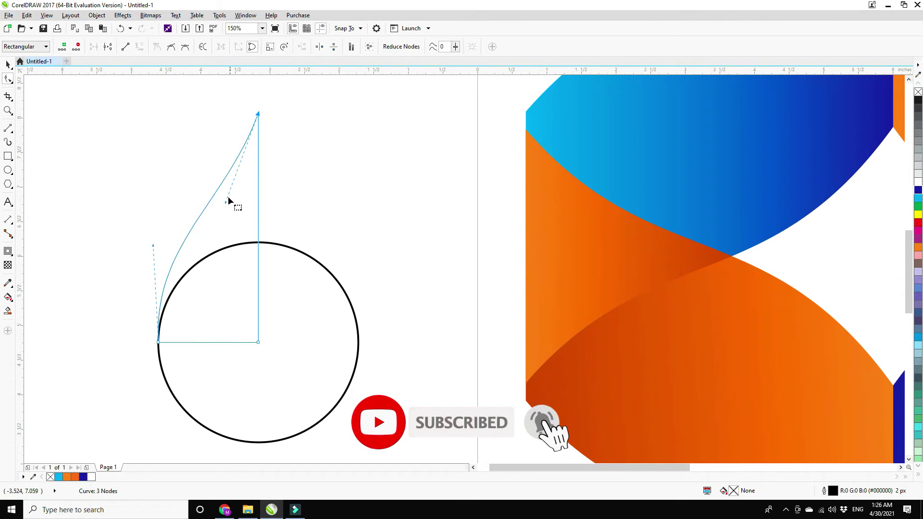
drag(227, 202, 246, 206)
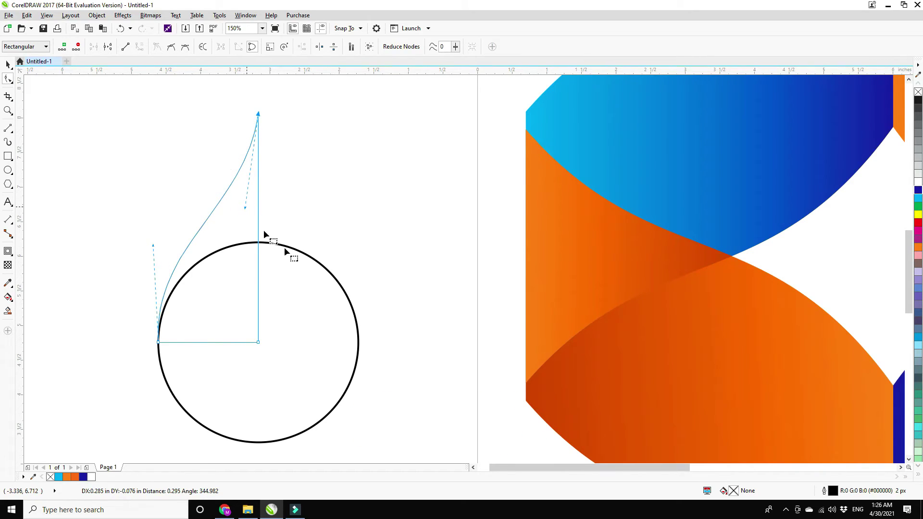
Mirror a copy of the half-drop shape to the right and weld both halves with the circle into one teardrop
click(8, 64)
drag(154, 227, 305, 232)
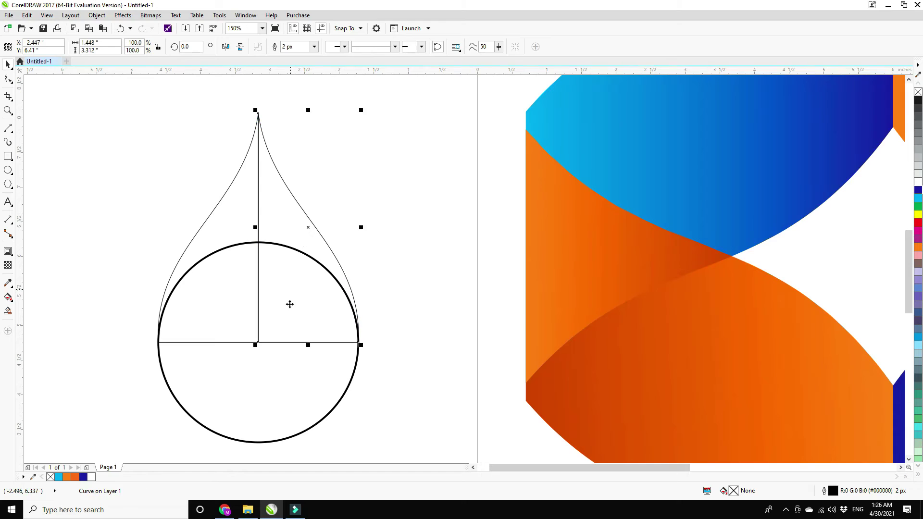
drag(404, 89, 189, 216)
drag(128, 451, 128, 453)
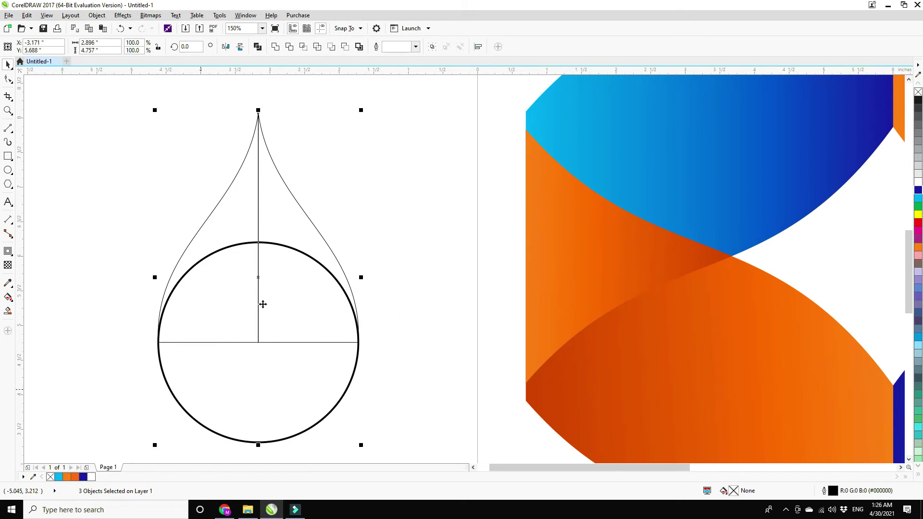
click(275, 47)
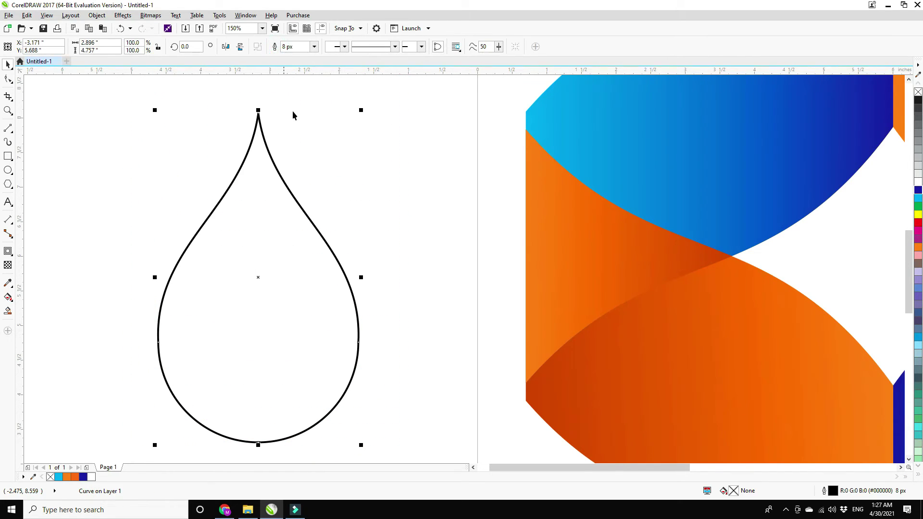
Scale the six ribbon pieces down to about 8.31 by 9.07 inches, group them, and place the group horizontally centered in the page's upper part
click(394, 239)
scroll(254, 220, down, 3)
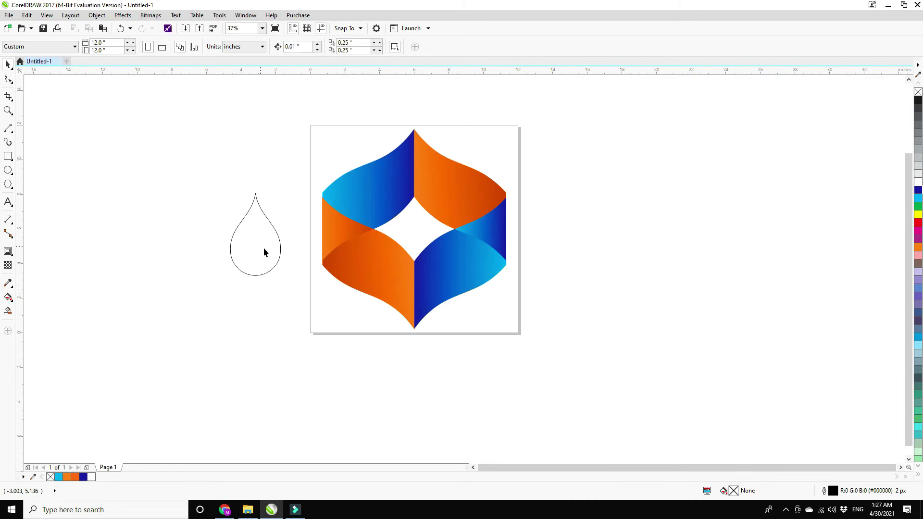
drag(594, 104, 309, 339)
drag(508, 332, 488, 301)
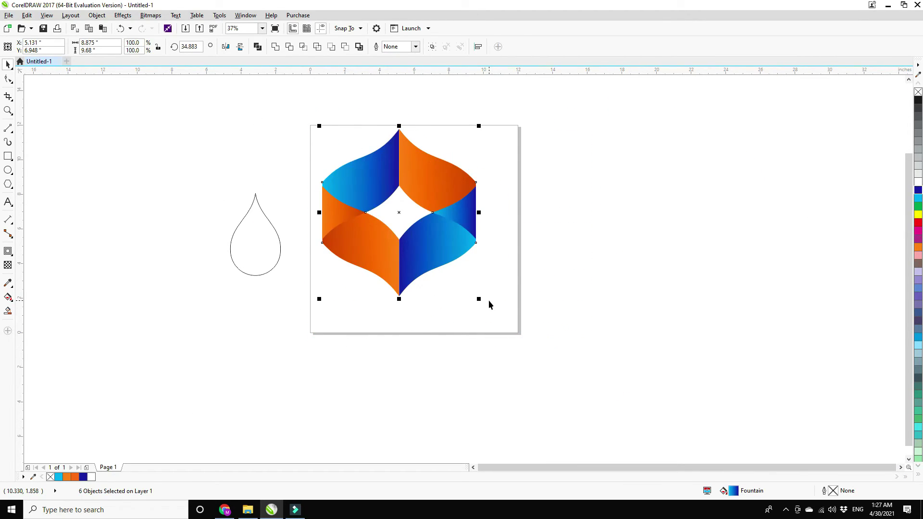
key(ctrl+g)
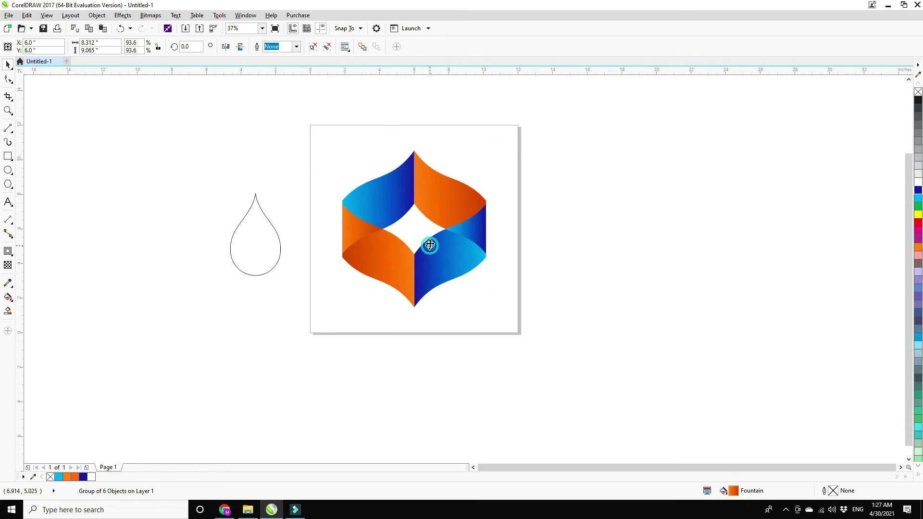
drag(429, 243, 445, 222)
click(581, 223)
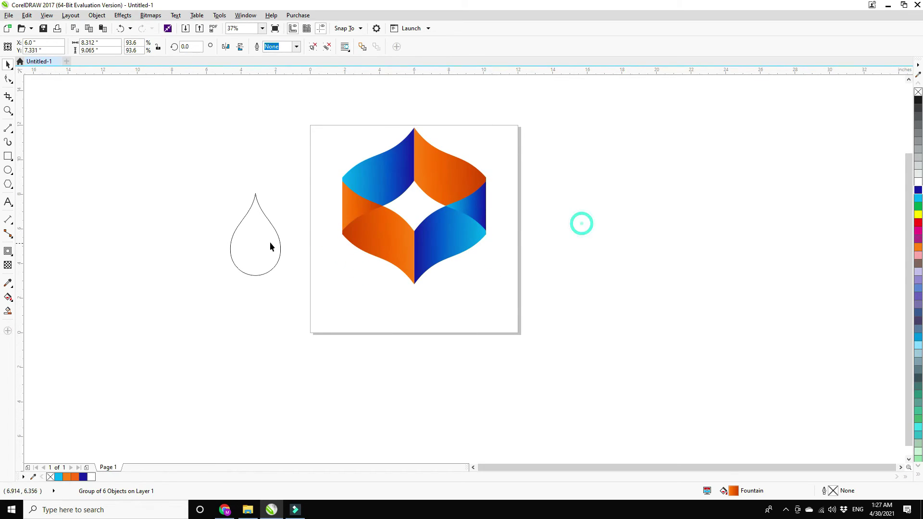
Move the teardrop below the ribbon logo, scale it to about 1.37 by 2.24 inches, and align it to the logo's vertical axis
click(269, 241)
drag(329, 286, 431, 329)
drag(447, 367, 420, 318)
shift+click(447, 251)
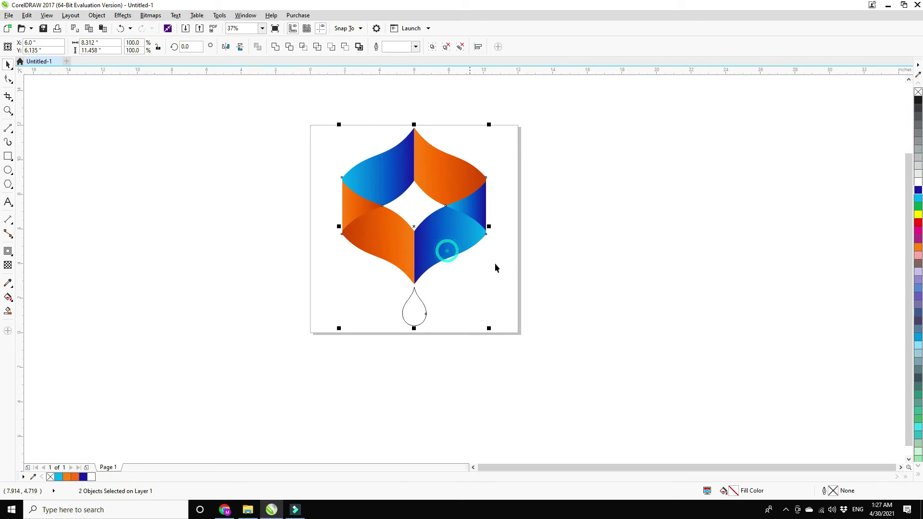
click(530, 270)
Copy only the fill of the upper-left blue ribbon onto the teardrop
scroll(538, 335, up, 2)
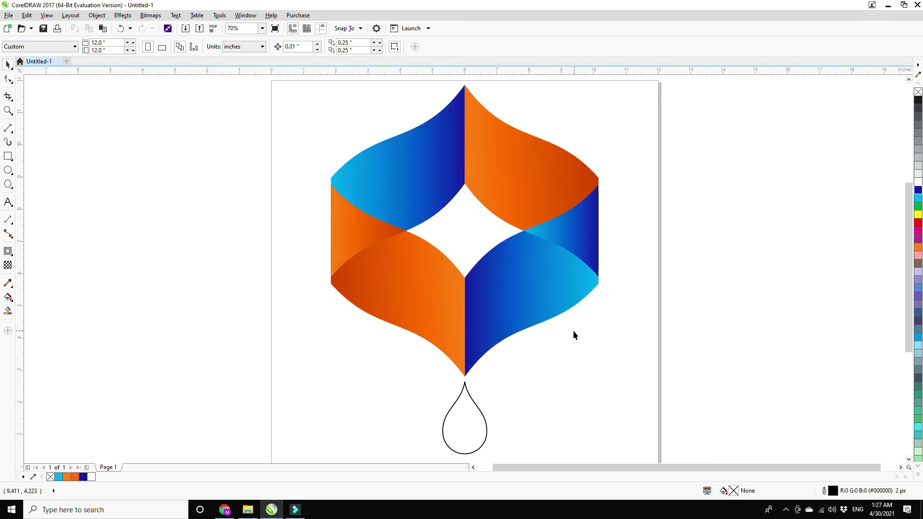
click(471, 425)
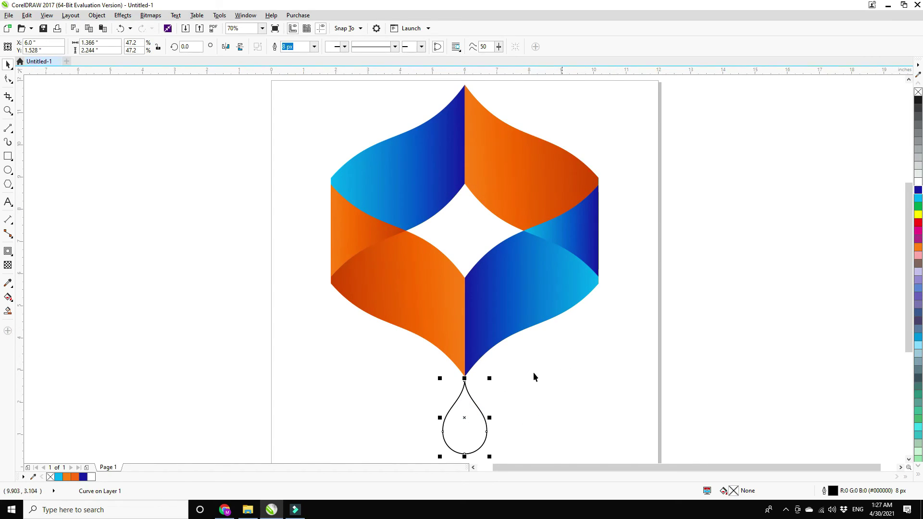
click(30, 18)
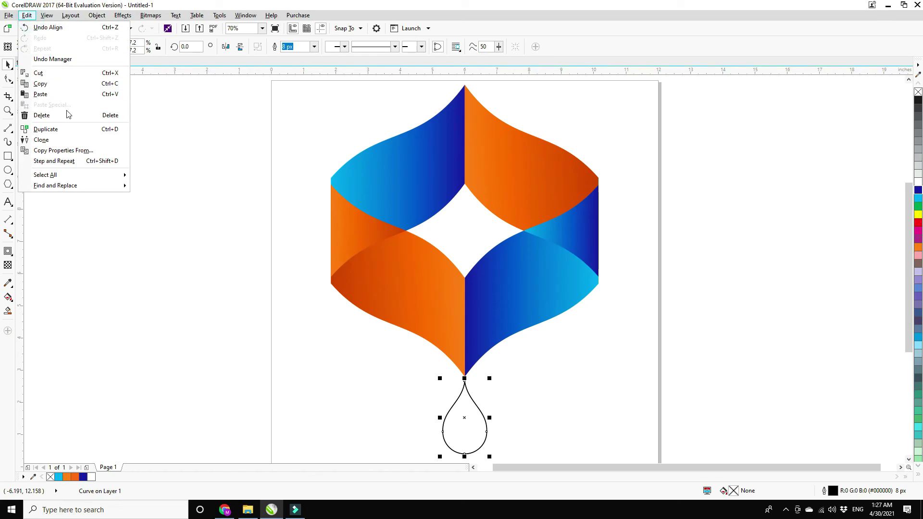
click(76, 151)
click(474, 275)
click(403, 193)
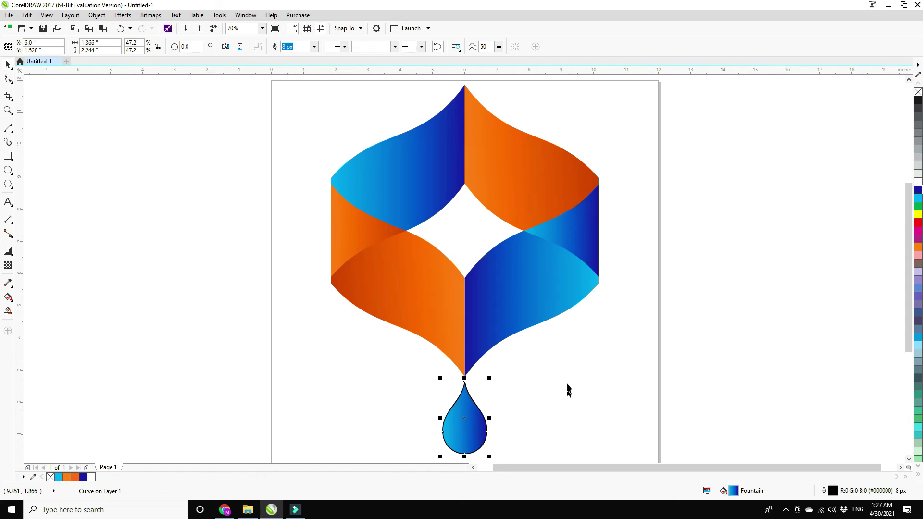
Rotate the teardrop's gradient to about 284.7° so light blue is at the tip, and remove its outline
key(F11)
drag(485, 155, 610, 119)
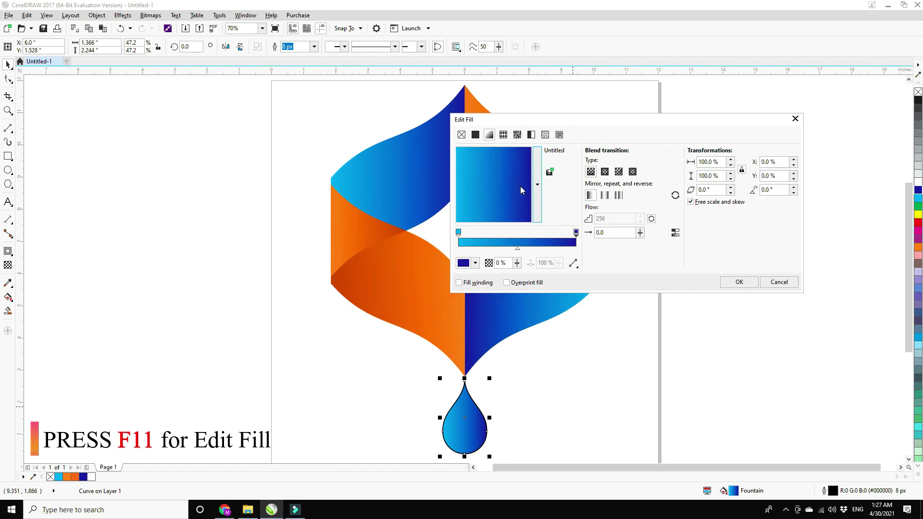
drag(521, 187, 506, 230)
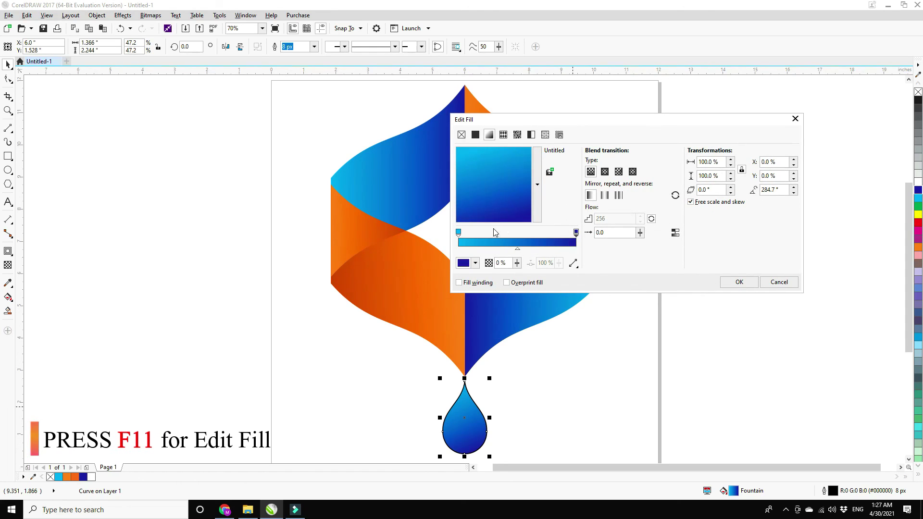
click(739, 282)
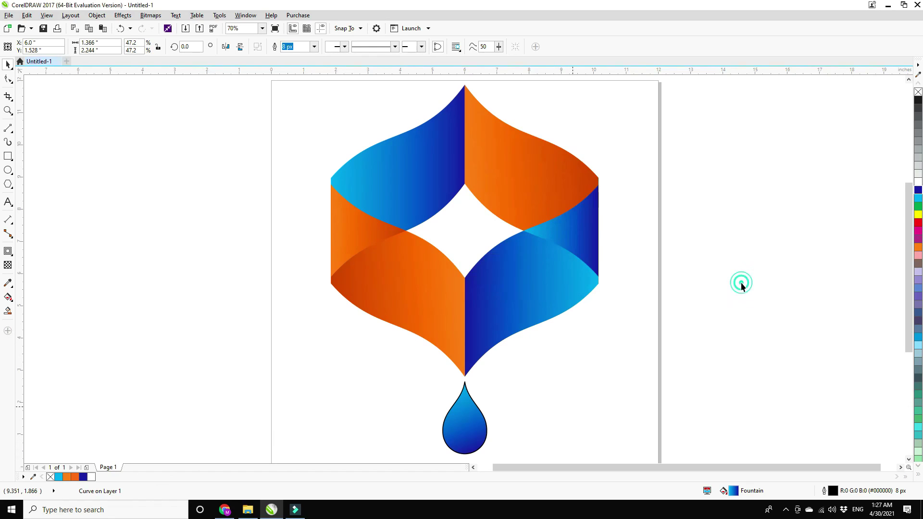
click(472, 423)
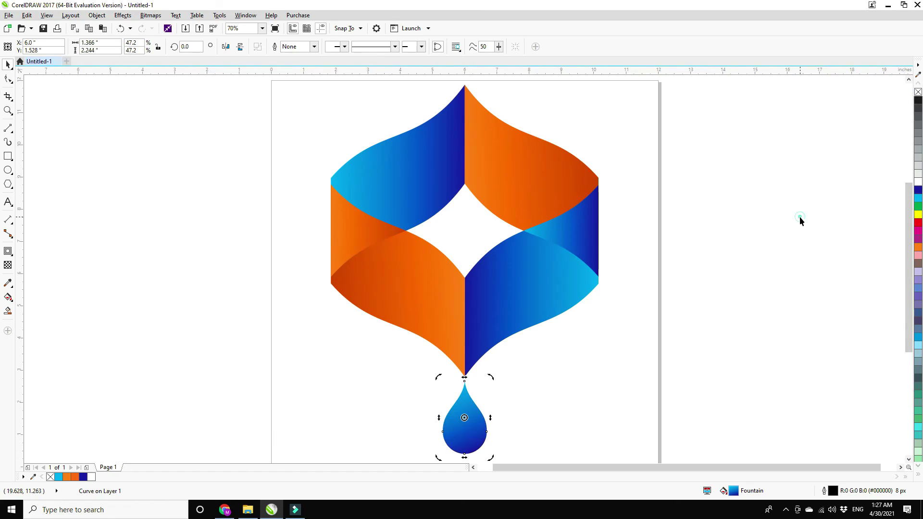
click(703, 296)
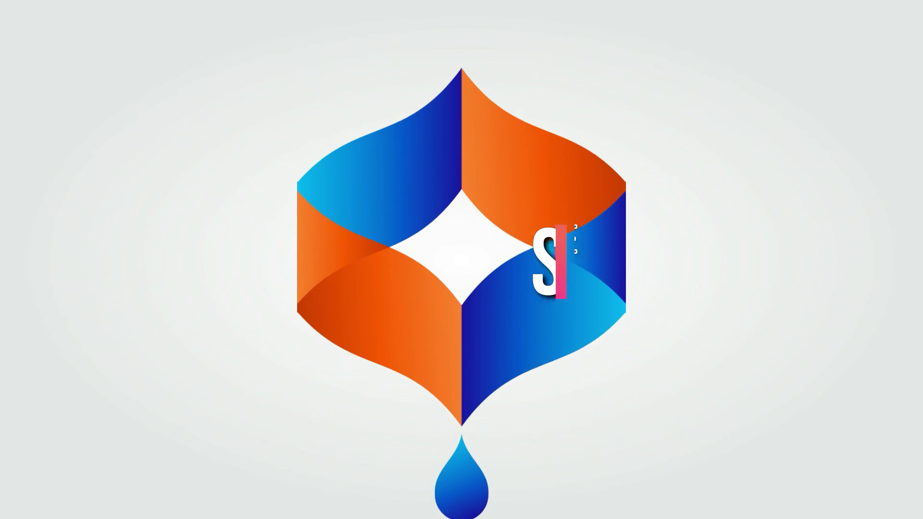